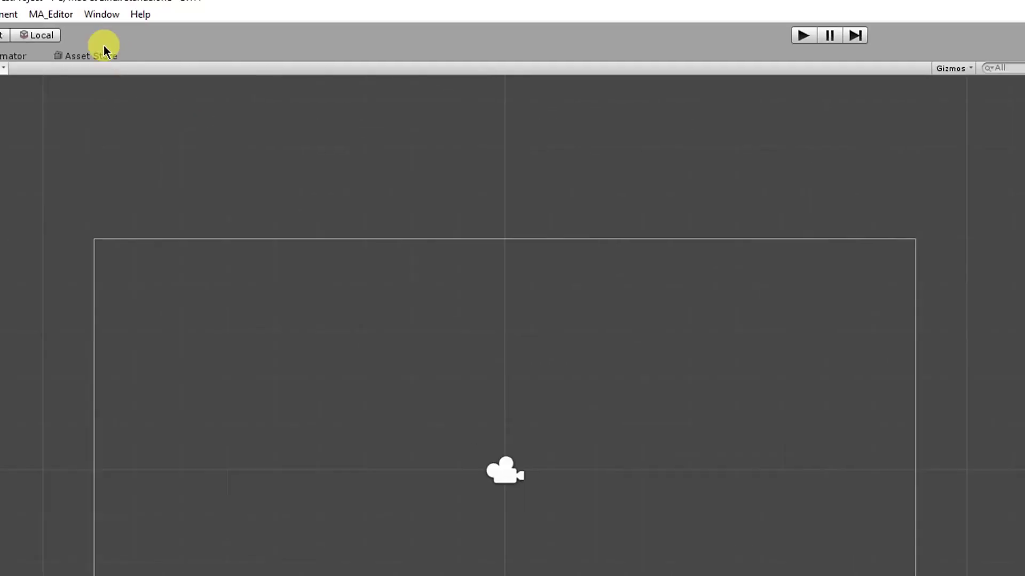
- Open the Item Lists Editor from MA_Editor to view WeaponList01 and WeaponListEvent2017, cancelling the file browser
{"action": "left_click", "coordinate": [151, 26]}
{"action": "left_click", "coordinate": [209, 46]}
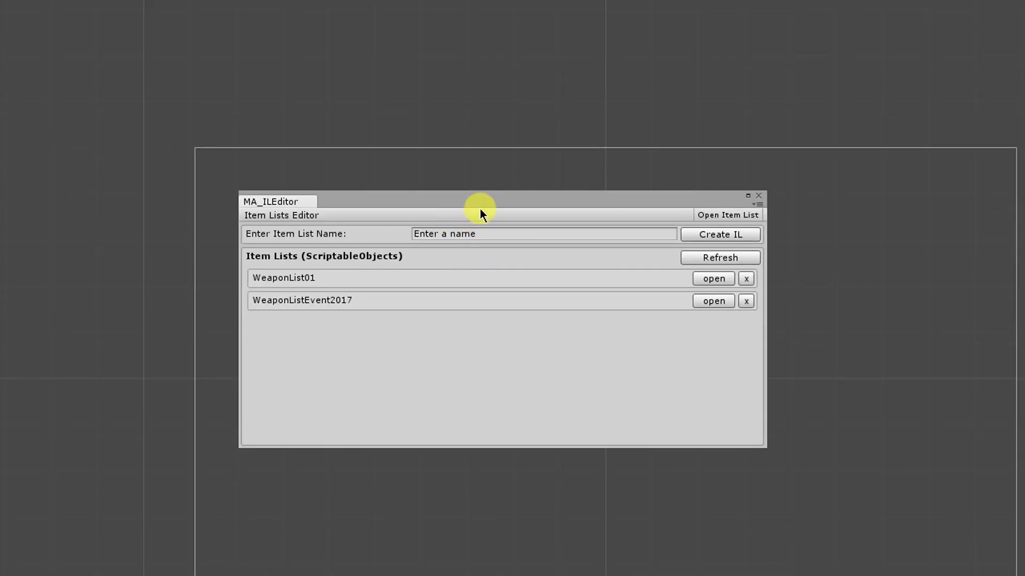
{"action": "left_click_drag", "start_coordinate": [479, 209], "coordinate": [478, 199]}
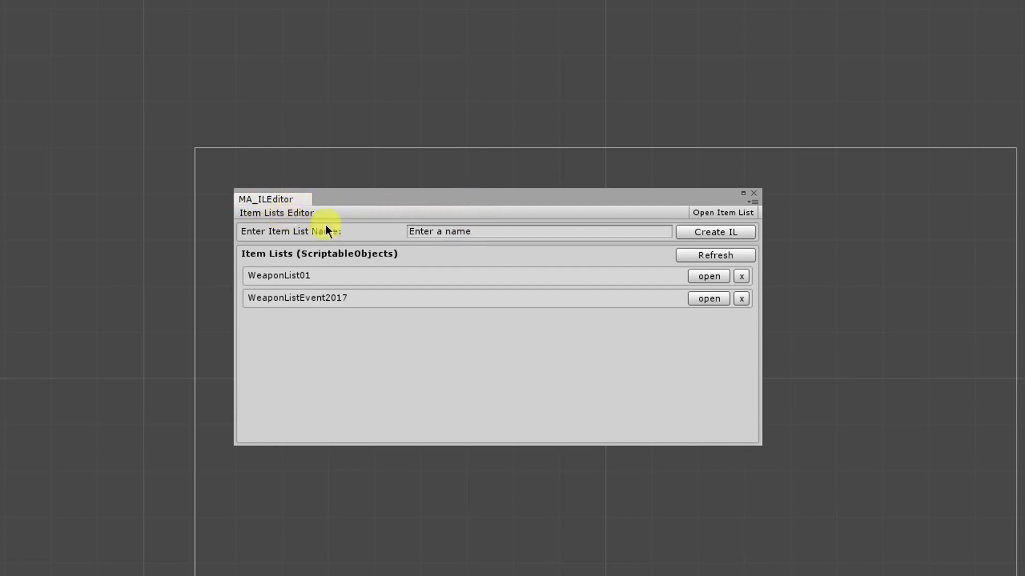
{"action": "left_click", "coordinate": [721, 211]}
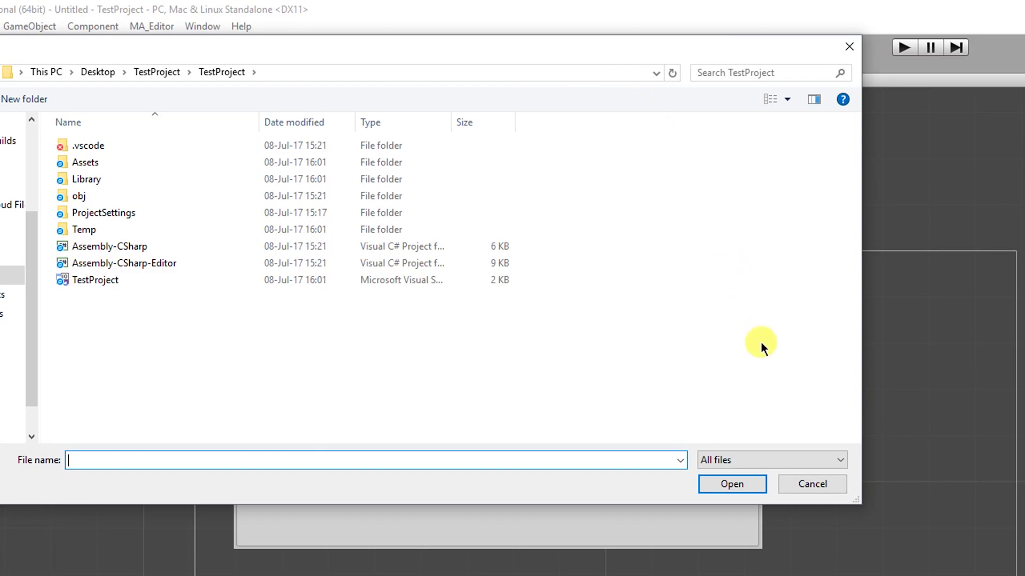
{"action": "left_click", "coordinate": [809, 484]}
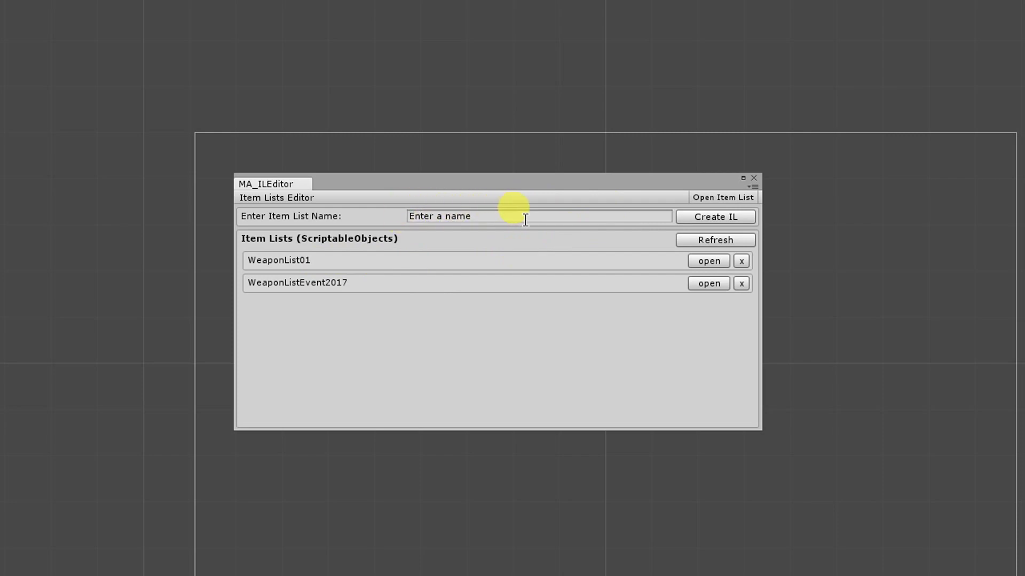
{"action": "left_click", "coordinate": [696, 262]}
{"action": "mouse_move", "coordinate": [427, 214]}
{"action": "left_mouse_down"}
{"action": "mouse_move", "coordinate": [544, 215]}
{"action": "mouse_move", "coordinate": [427, 215]}
{"action": "left_mouse_up"}
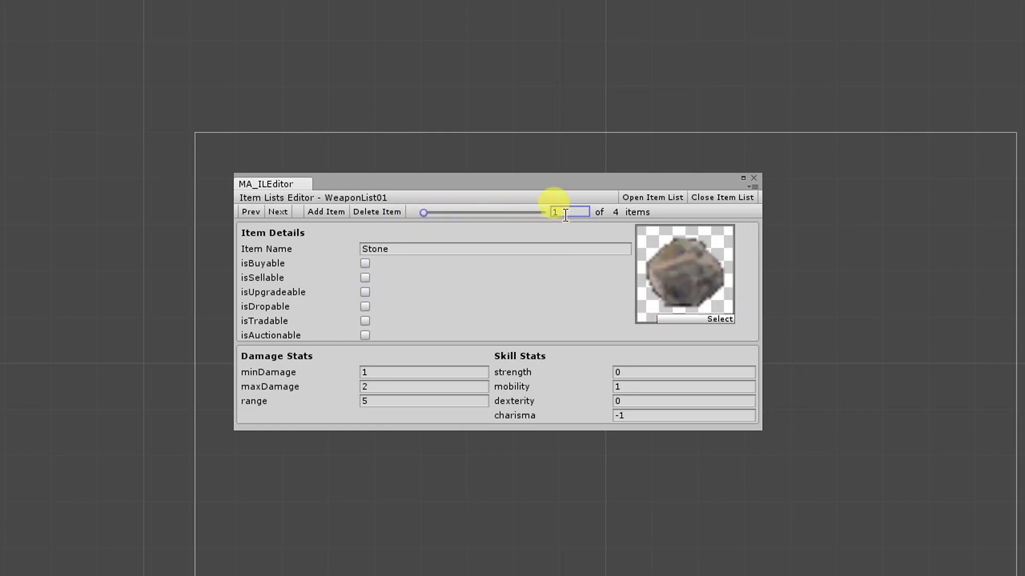
{"action": "left_click", "coordinate": [702, 199]}
{"action": "left_click", "coordinate": [705, 283]}
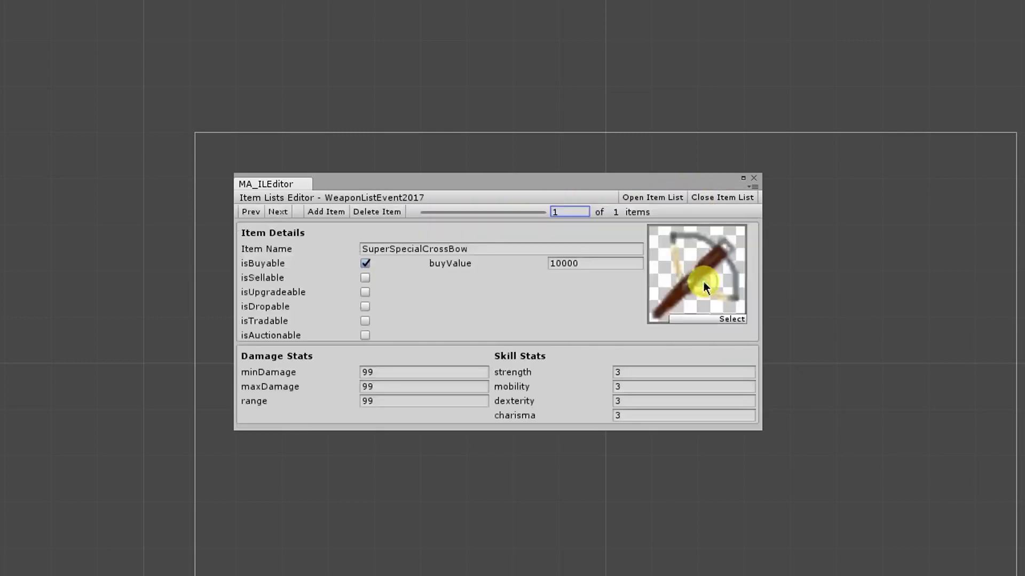
{"action": "left_click", "coordinate": [709, 198]}
{"action": "left_click", "coordinate": [741, 283]}
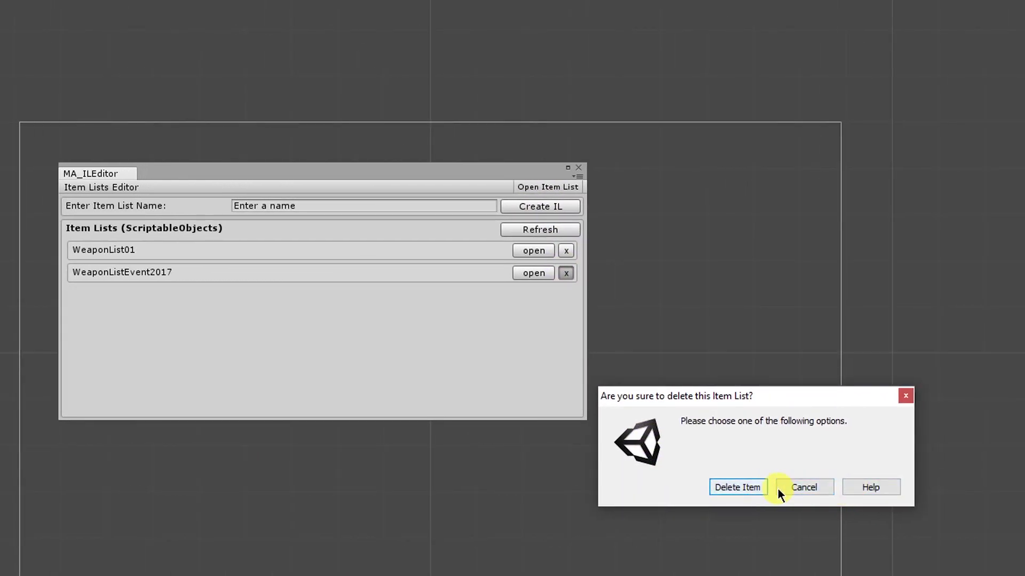
{"action": "left_click", "coordinate": [796, 489]}
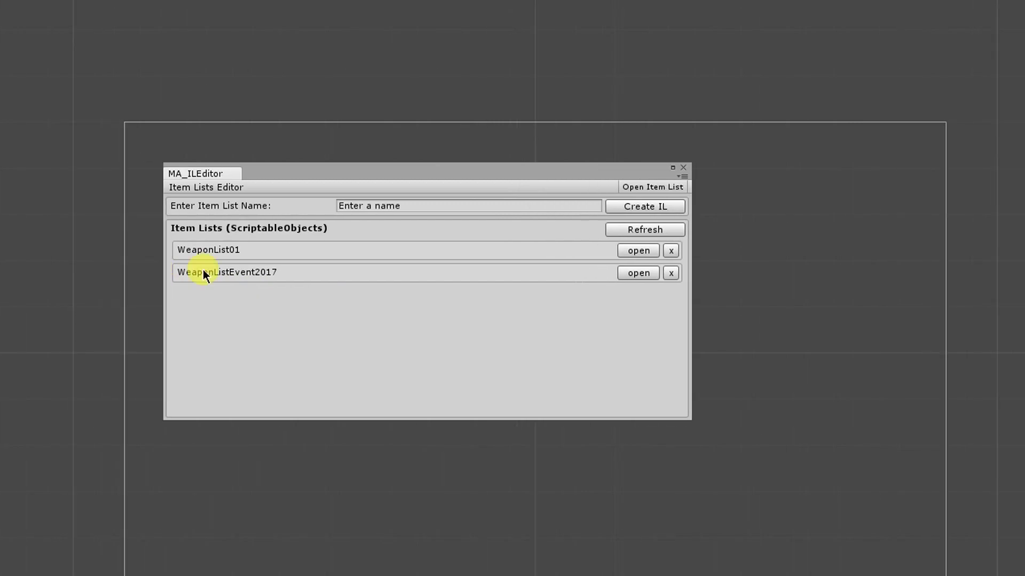
- Create a new item list named SuperCoolWeaponList
{"action": "left_click", "coordinate": [401, 206]}
{"action": "type", "text": "SuperCoolWeapons"}
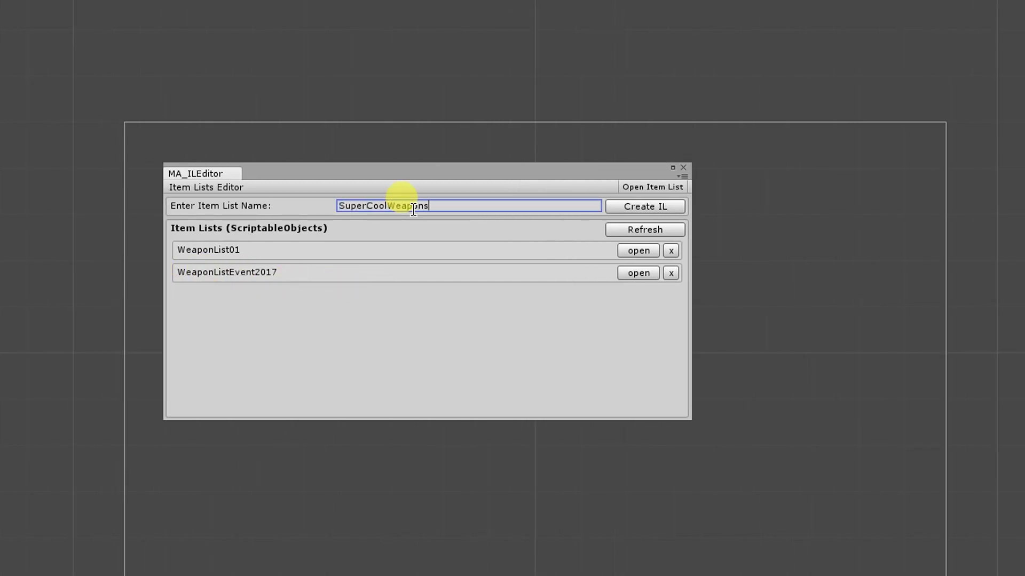
{"action": "key", "text": "BackSpace"}
{"action": "type", "text": "List"}
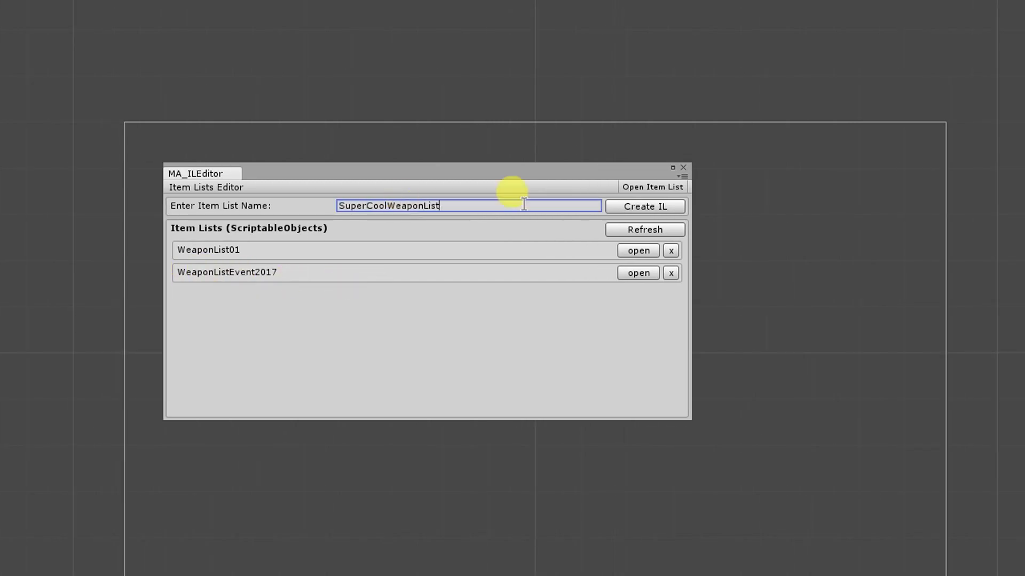
{"action": "left_click", "coordinate": [645, 206]}
- Add WaterPistol: buyable at 27, sellable at 4, tradable, with the pistol sprite
{"action": "left_click", "coordinate": [454, 234]}
{"action": "type", "text": "WaterPisto"}
{"action": "left_click", "coordinate": [294, 253]}
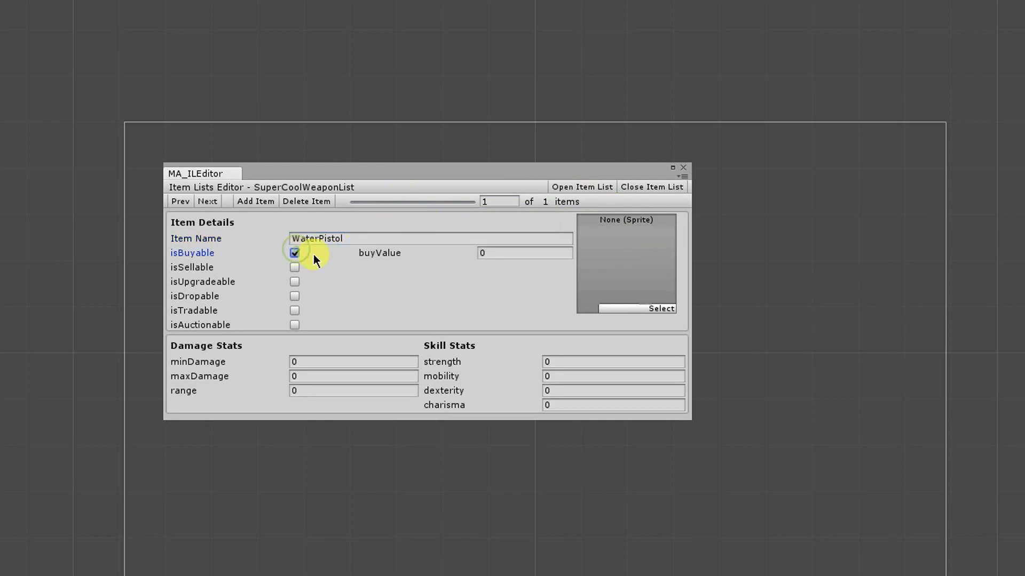
{"action": "left_click", "coordinate": [483, 253]}
{"action": "type", "text": "27"}
{"action": "left_click", "coordinate": [294, 267]}
{"action": "left_click", "coordinate": [505, 268]}
{"action": "type", "text": "4"}
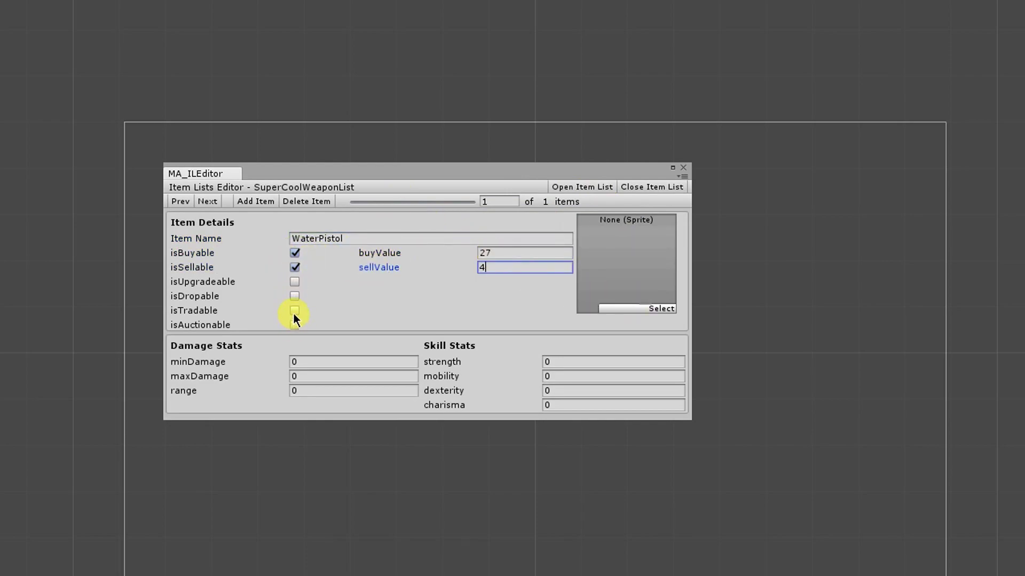
{"action": "left_click", "coordinate": [294, 311]}
{"action": "left_click", "coordinate": [663, 309]}
{"action": "double_click", "coordinate": [1014, 123]}
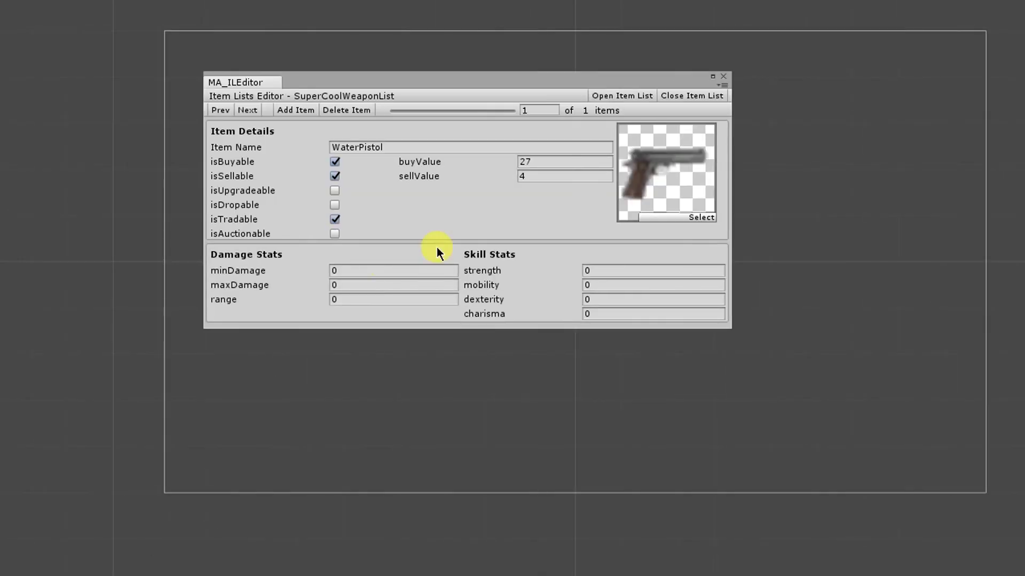
- Add a second item named WaterBalloon with the jug sprite
{"action": "left_click", "coordinate": [305, 111]}
{"action": "left_click", "coordinate": [368, 148]}
{"action": "type", "text": "WaterBalloon"}
{"action": "left_click", "coordinate": [687, 217]}
{"action": "double_click", "coordinate": [876, 92]}
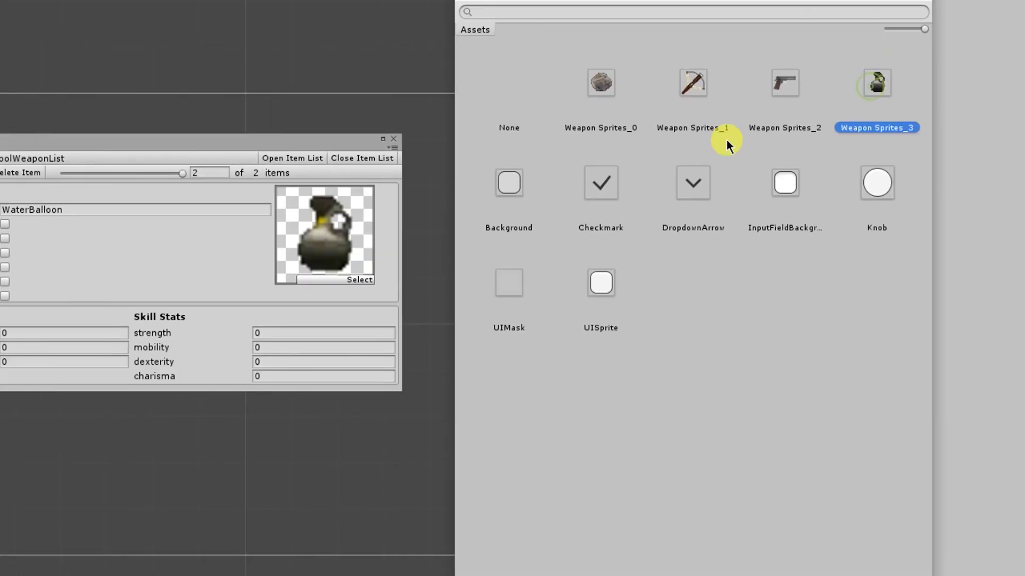
- Make WaterBalloon buyable at 12 and sellable at 2, with stats 3, 5, 3 and 1, -1, 1
{"action": "left_click", "coordinate": [221, 319]}
{"action": "left_click", "coordinate": [399, 319]}
{"action": "type", "text": "12"}
{"action": "left_click", "coordinate": [221, 333]}
{"action": "type", "text": "2"}
{"action": "left_click", "coordinate": [240, 428]}
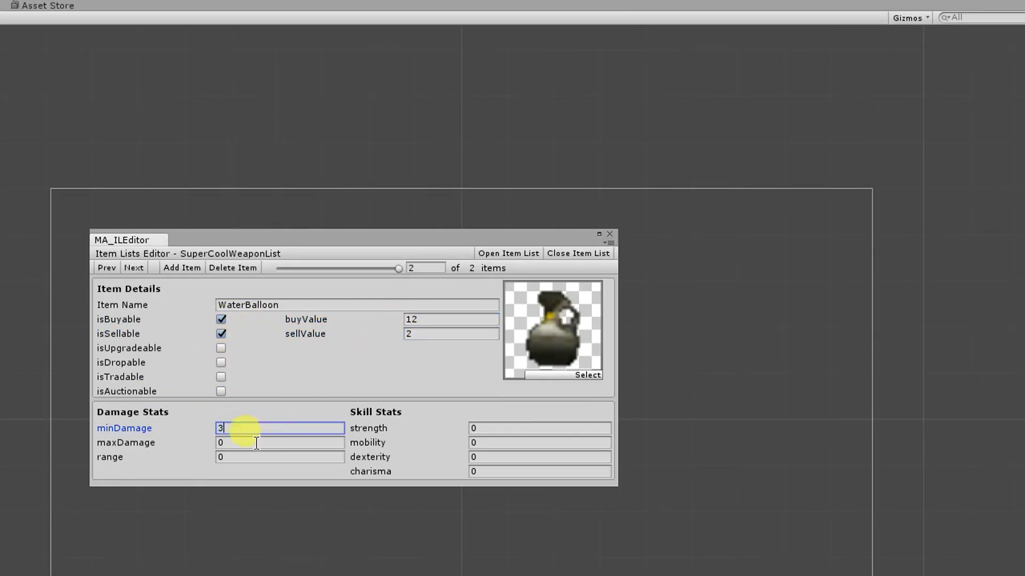
{"action": "type", "text": "3\t5\t3"}
{"action": "left_click", "coordinate": [473, 428]}
{"action": "type", "text": "1\t-1\t1"}
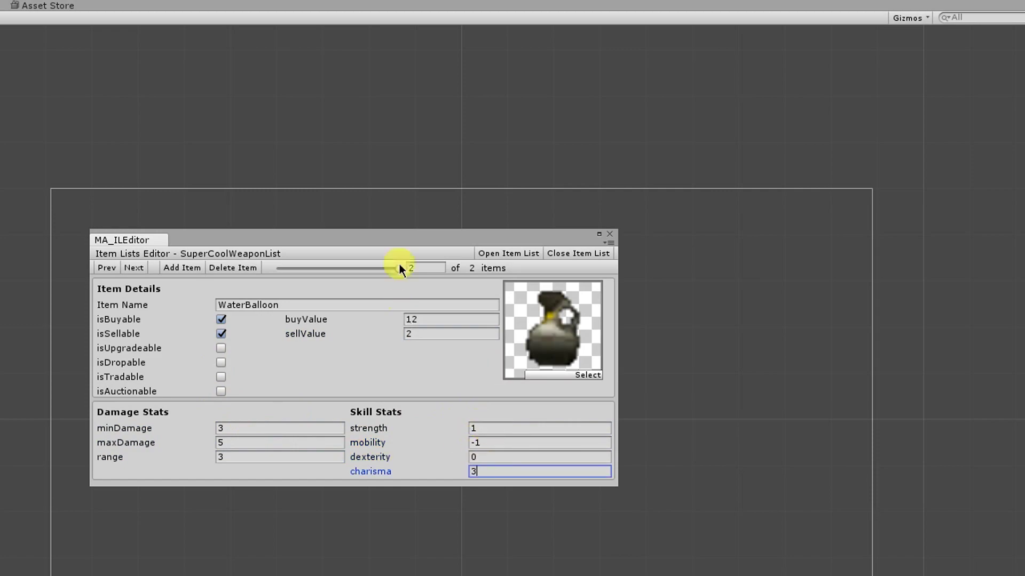
- Give WaterPistol damage stats 1, 3, 10 and skill stats 2, 5
{"action": "left_click_drag", "start_coordinate": [398, 268], "coordinate": [277, 269]}
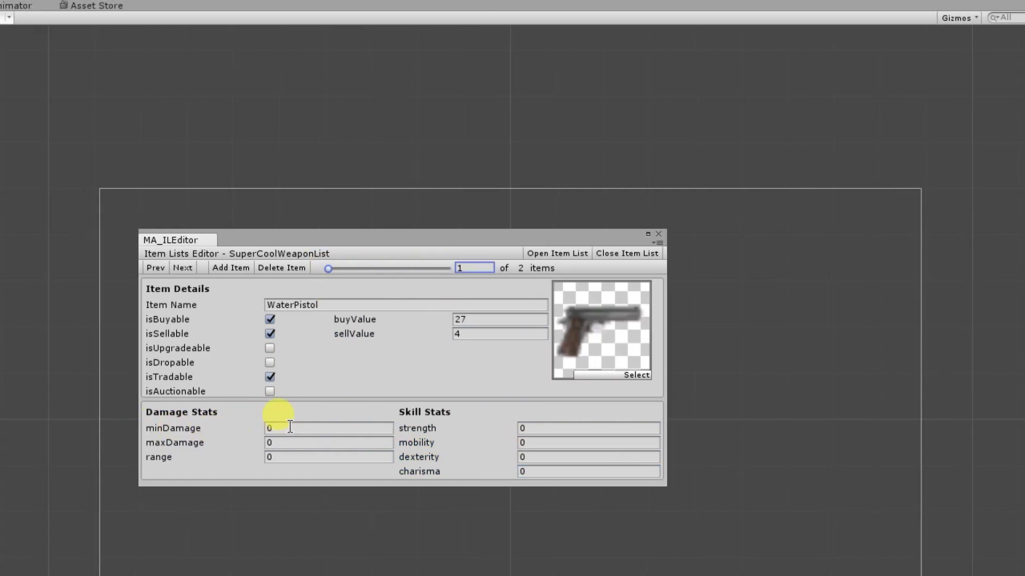
{"action": "left_click", "coordinate": [280, 428]}
{"action": "type", "text": "1\t3\t10"}
{"action": "left_click", "coordinate": [525, 442]}
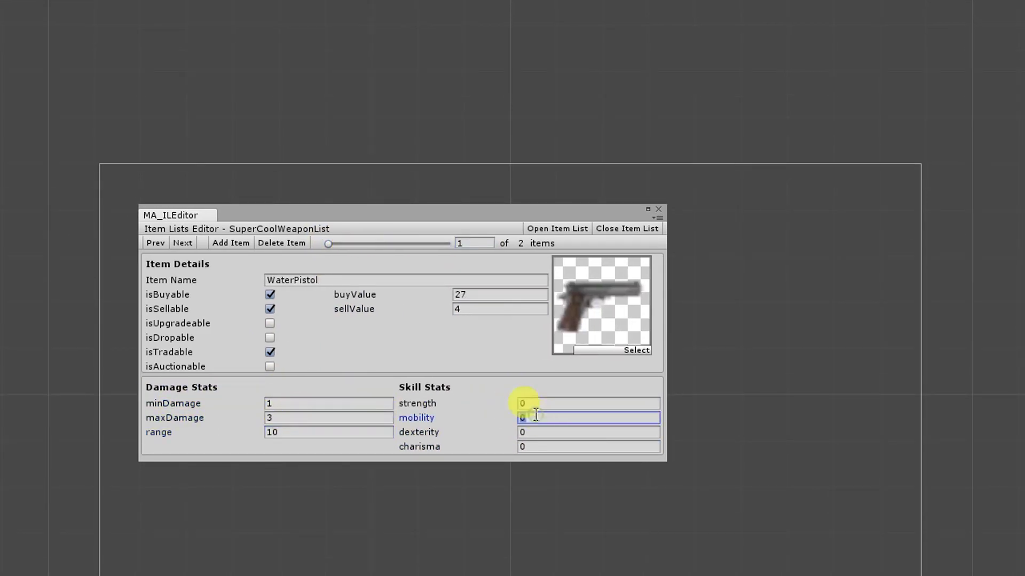
{"action": "type", "text": "2\t5"}
{"action": "key", "text": "Tab"}
- Close the list and the editor, then open MA_ExampleScene01 from the Scenes folder
{"action": "left_click", "coordinate": [623, 231]}
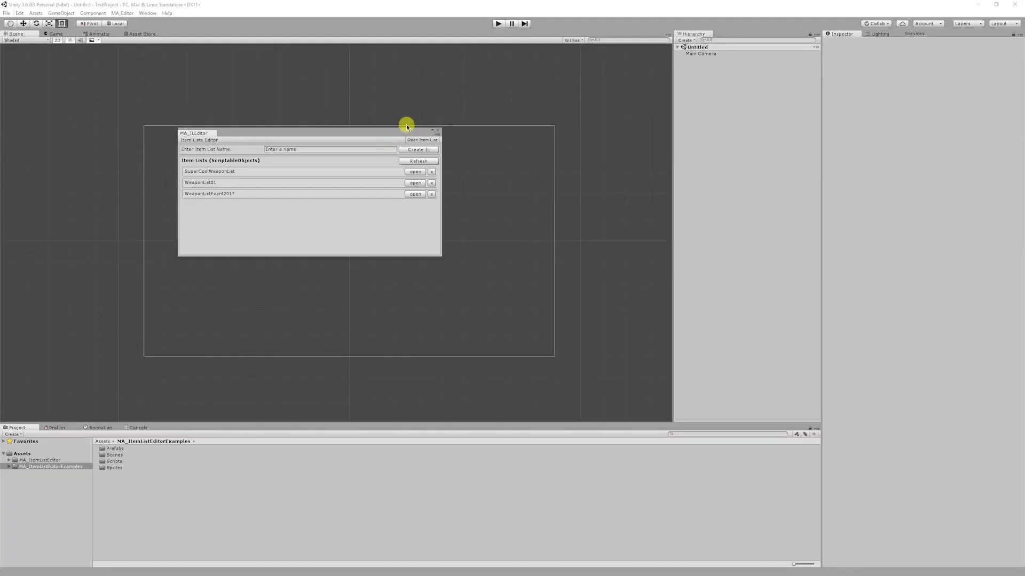
{"action": "left_click", "coordinate": [415, 127]}
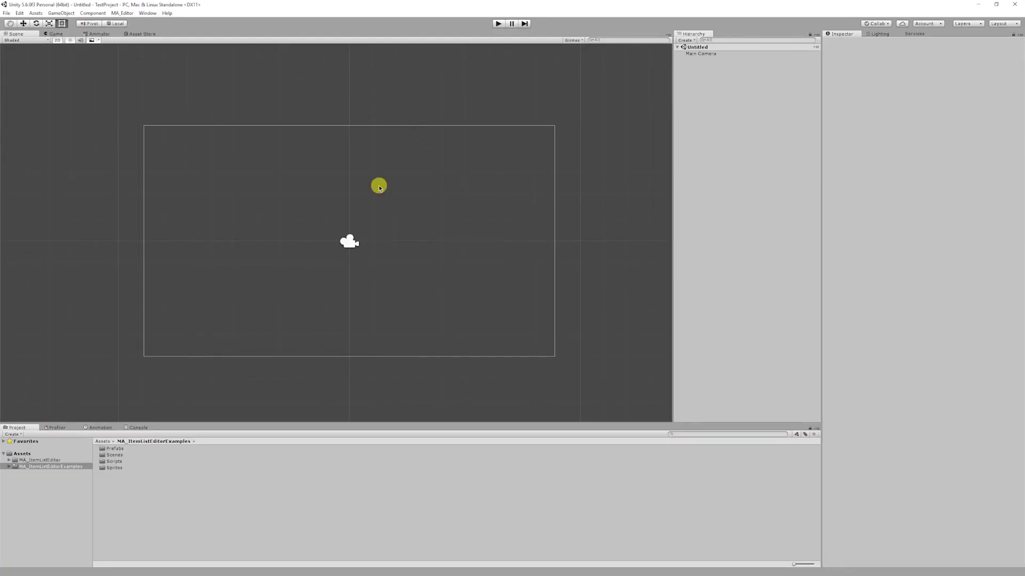
{"action": "double_click", "coordinate": [37, 465]}
{"action": "left_click", "coordinate": [32, 479]}
{"action": "double_click", "coordinate": [147, 450]}
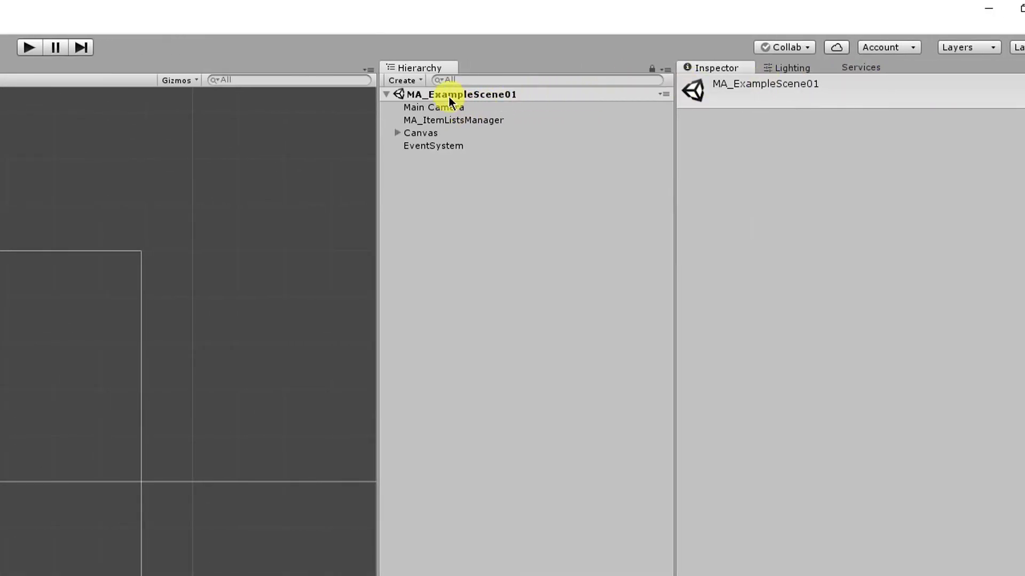
- On MA_ItemListsManager, reload WeaponList01, briefly toggle SuperCoolWeaponList, then expand Canvas
{"action": "left_click", "coordinate": [449, 97]}
{"action": "left_click", "coordinate": [430, 120]}
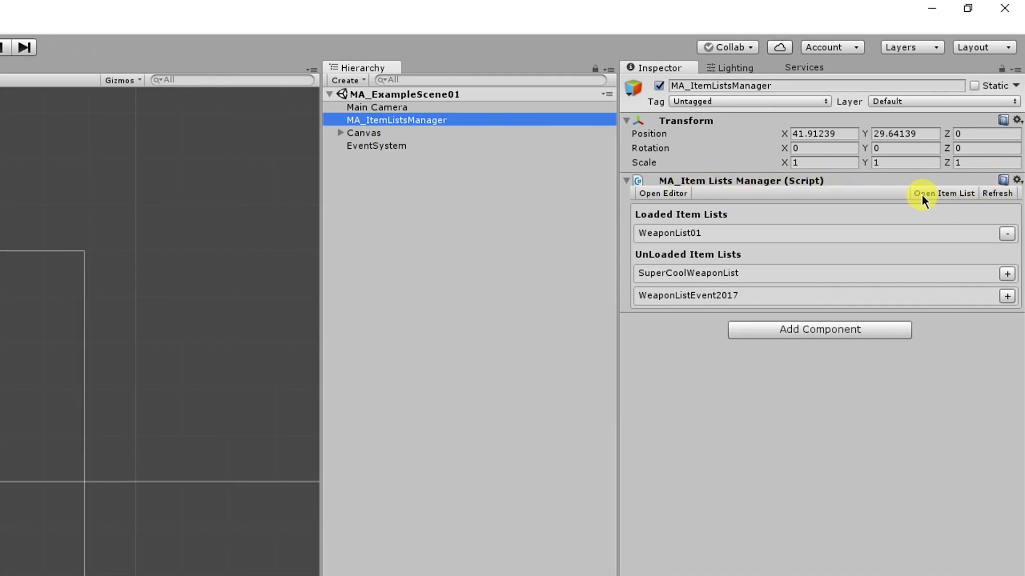
{"action": "left_click", "coordinate": [991, 195]}
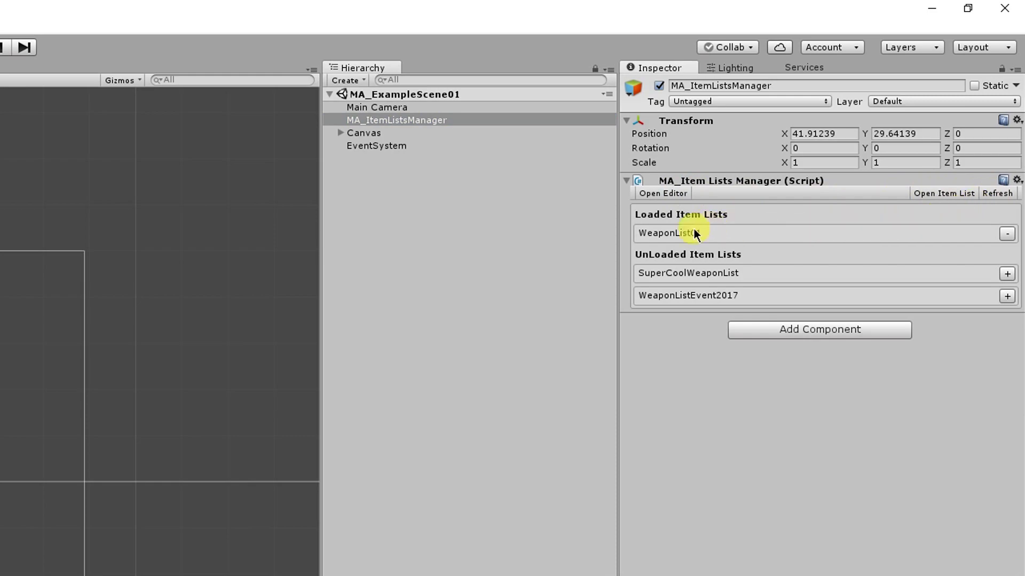
{"action": "left_click", "coordinate": [1005, 234]}
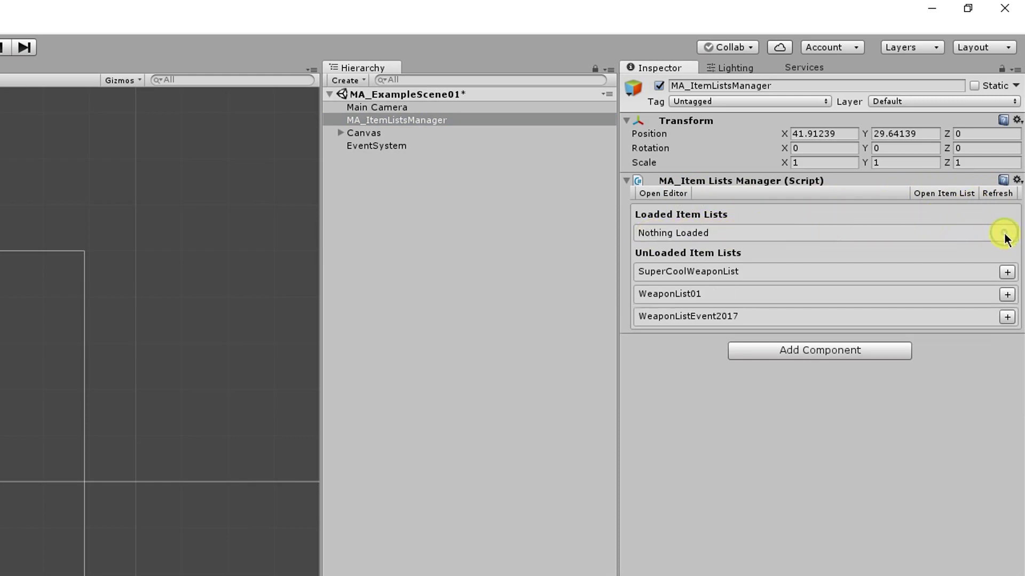
{"action": "left_click", "coordinate": [1005, 295]}
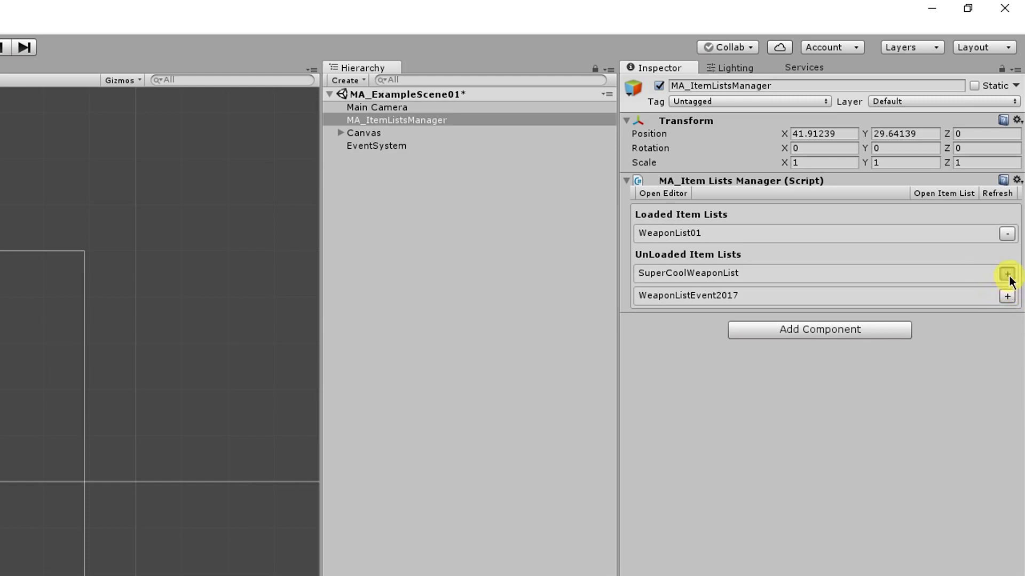
{"action": "left_click", "coordinate": [1007, 274]}
{"action": "left_click", "coordinate": [1004, 256]}
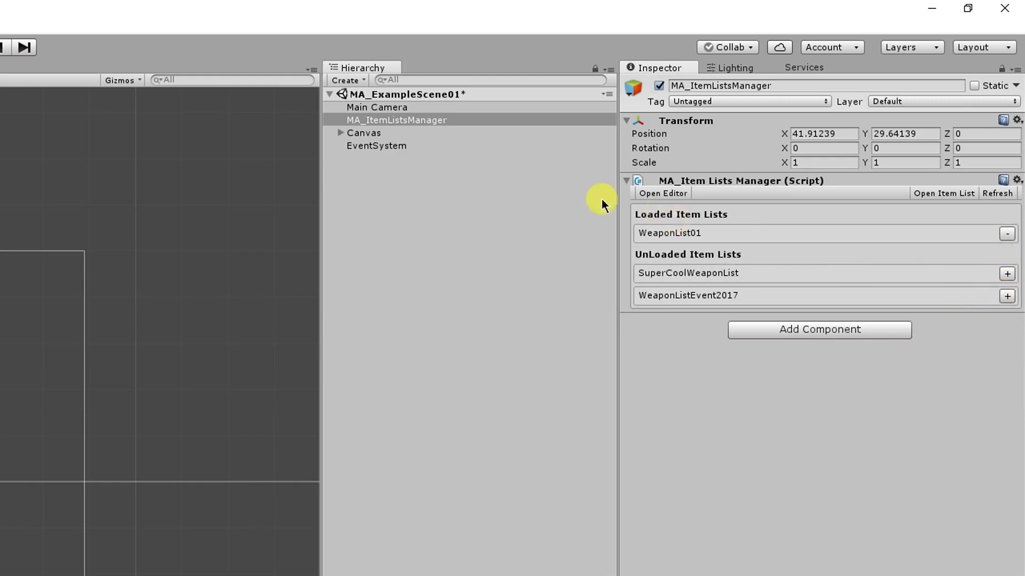
{"action": "left_click", "coordinate": [340, 133]}
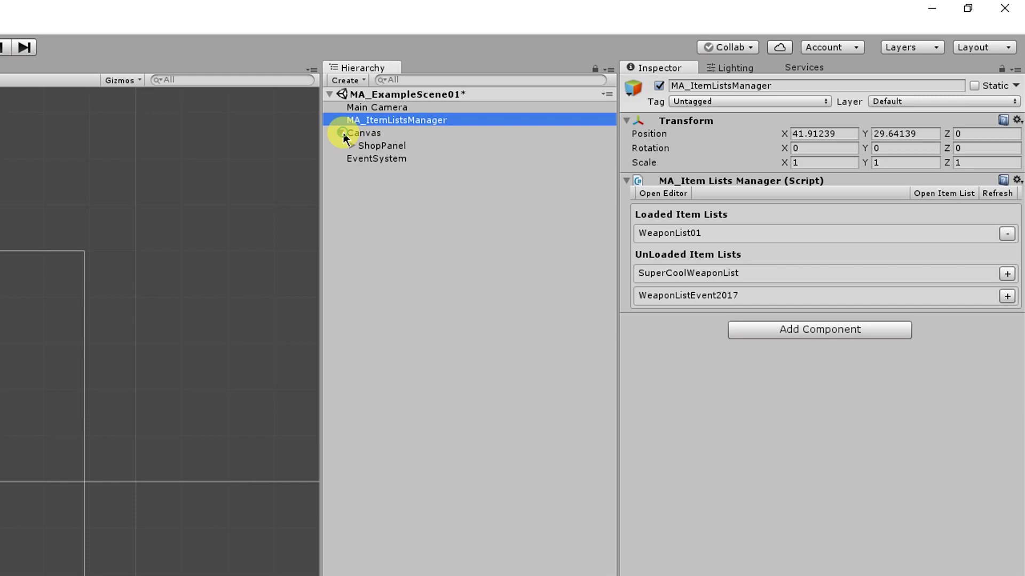
- Select ShopPanel, expand both MA_Item List Loader components, and play the scene
{"action": "left_click", "coordinate": [371, 134]}
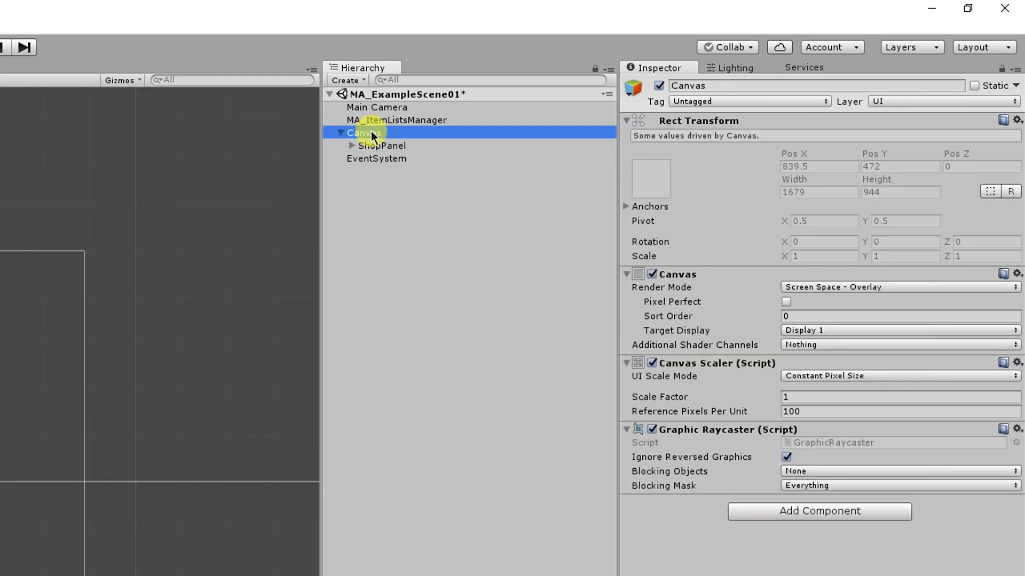
{"action": "left_click", "coordinate": [384, 148]}
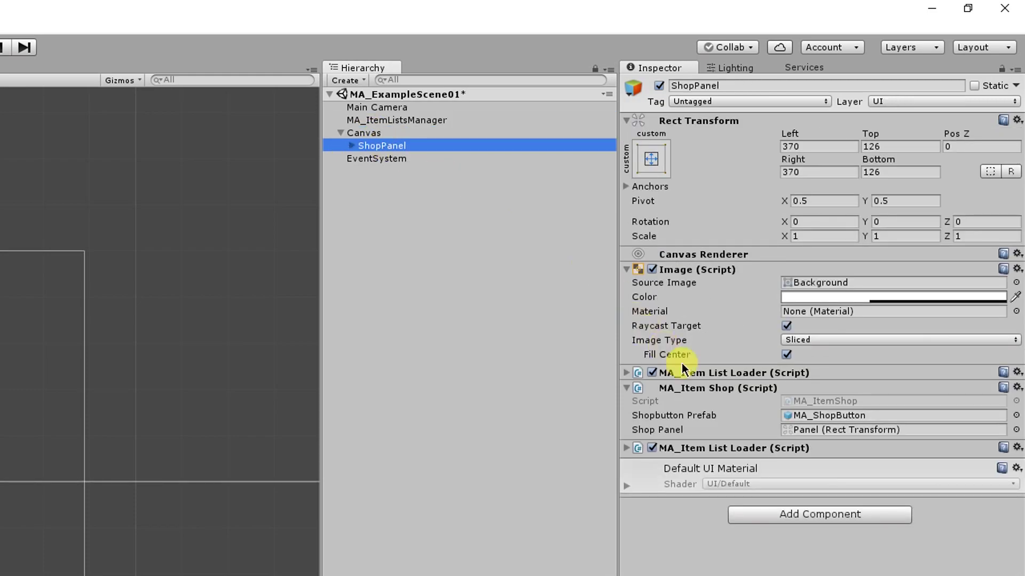
{"action": "left_click", "coordinate": [626, 374]}
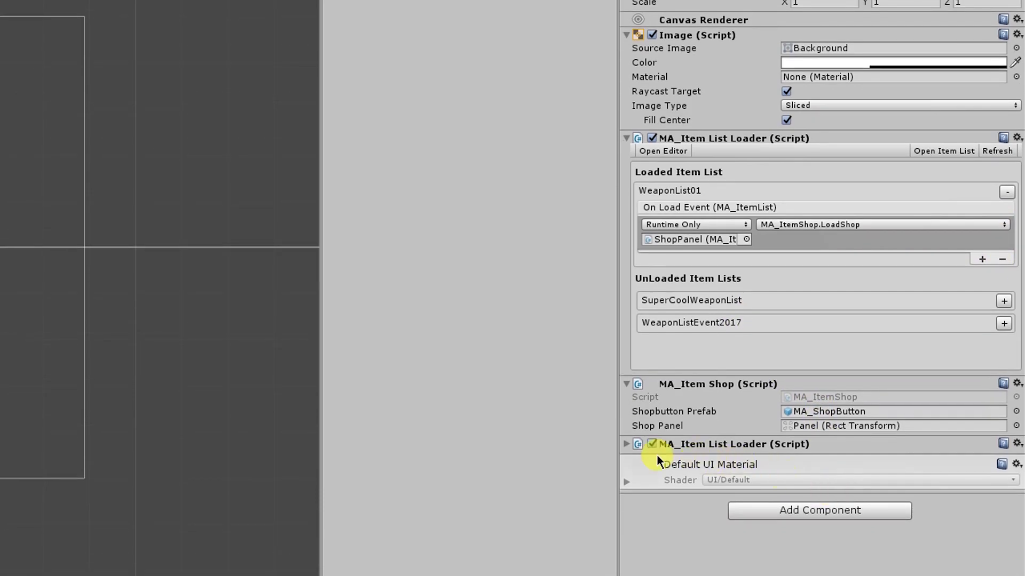
{"action": "left_click", "coordinate": [627, 444]}
{"action": "scroll", "coordinate": [799, 451], "scroll_direction": "down", "scroll_amount": 3}
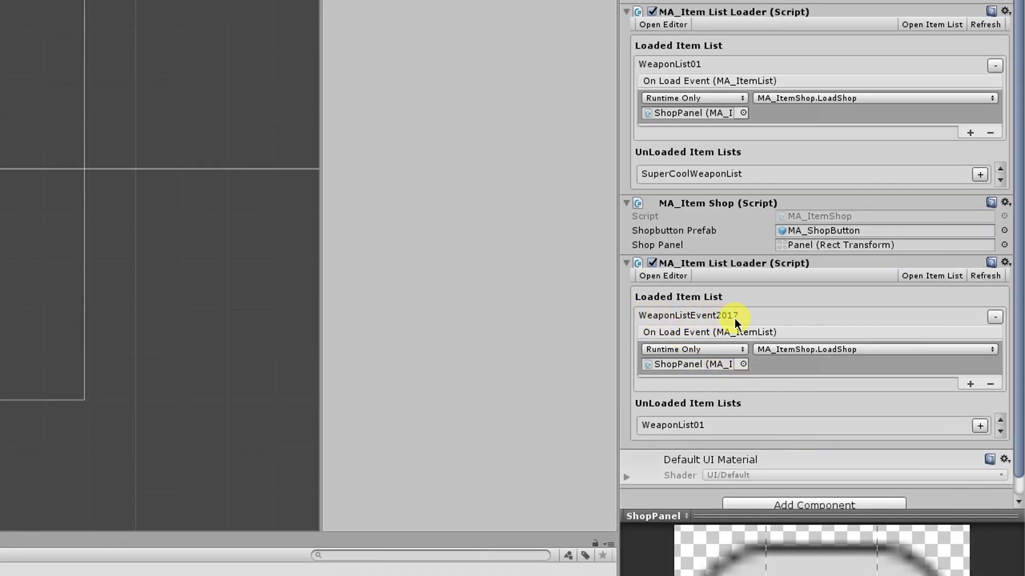
{"action": "left_click", "coordinate": [495, 24]}
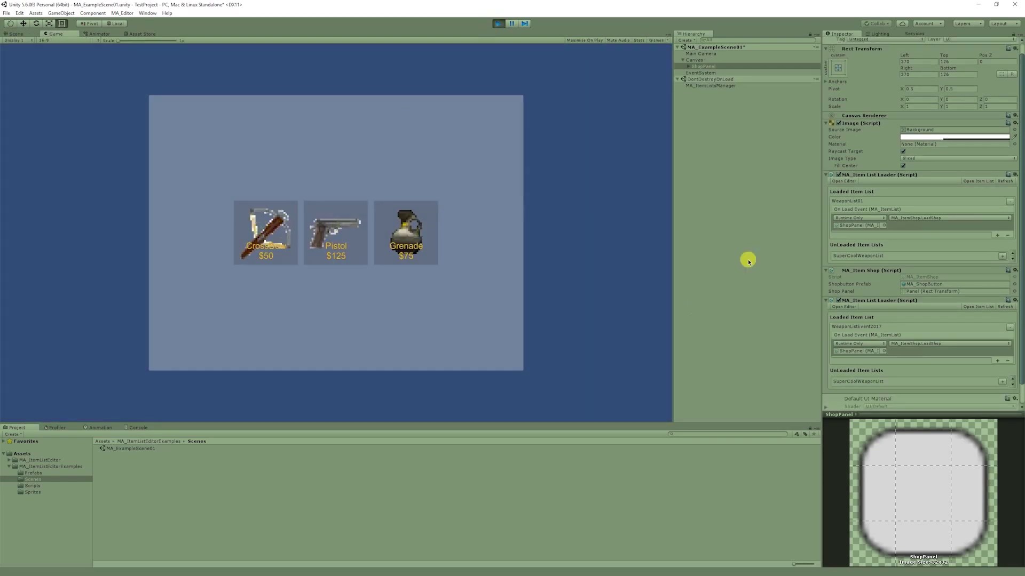
- Browse items in the MA_ILEditor window while the shop runs, checking the manager and ShopPanel
{"action": "left_click", "coordinate": [843, 307]}
{"action": "left_click_drag", "start_coordinate": [334, 247], "coordinate": [283, 287]}
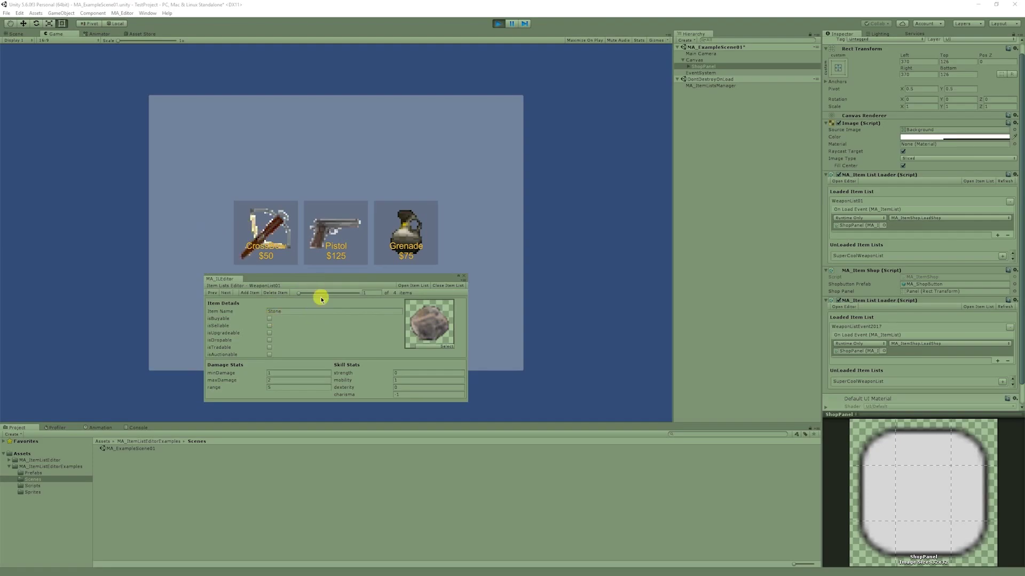
{"action": "left_click_drag", "start_coordinate": [320, 295], "coordinate": [441, 287]}
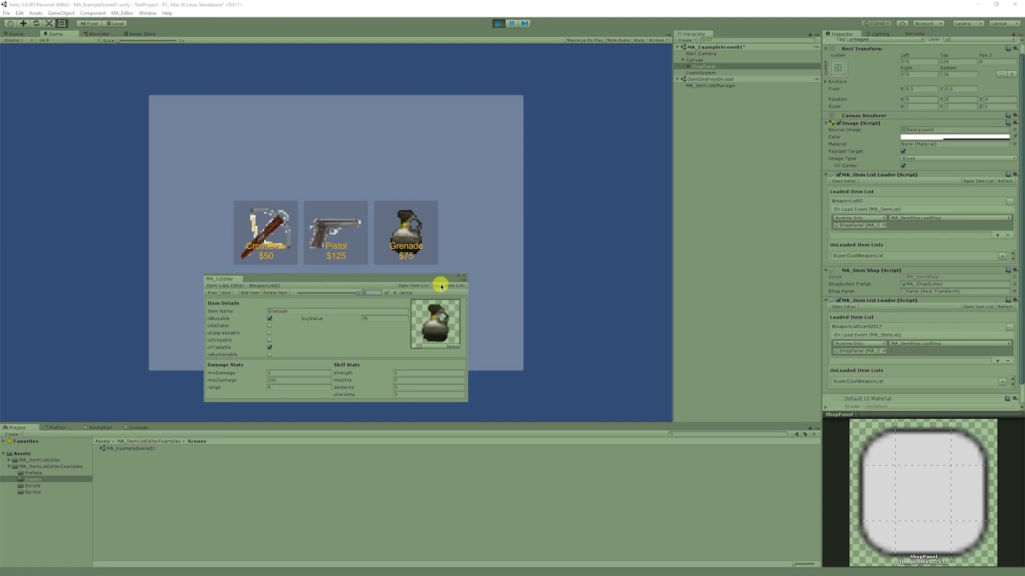
{"action": "left_click", "coordinate": [446, 288]}
{"action": "left_click", "coordinate": [723, 86]}
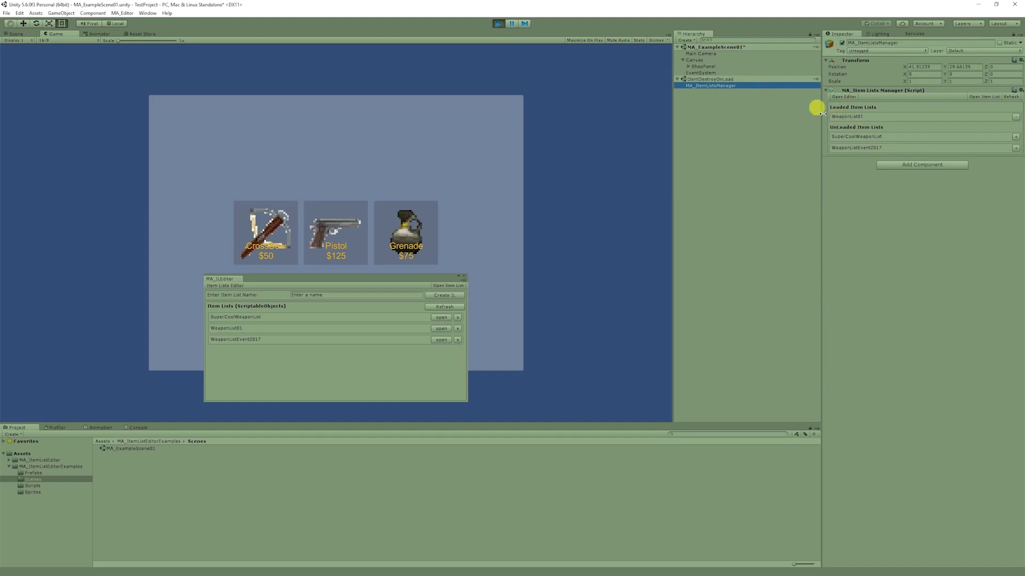
{"action": "left_click", "coordinate": [700, 66]}
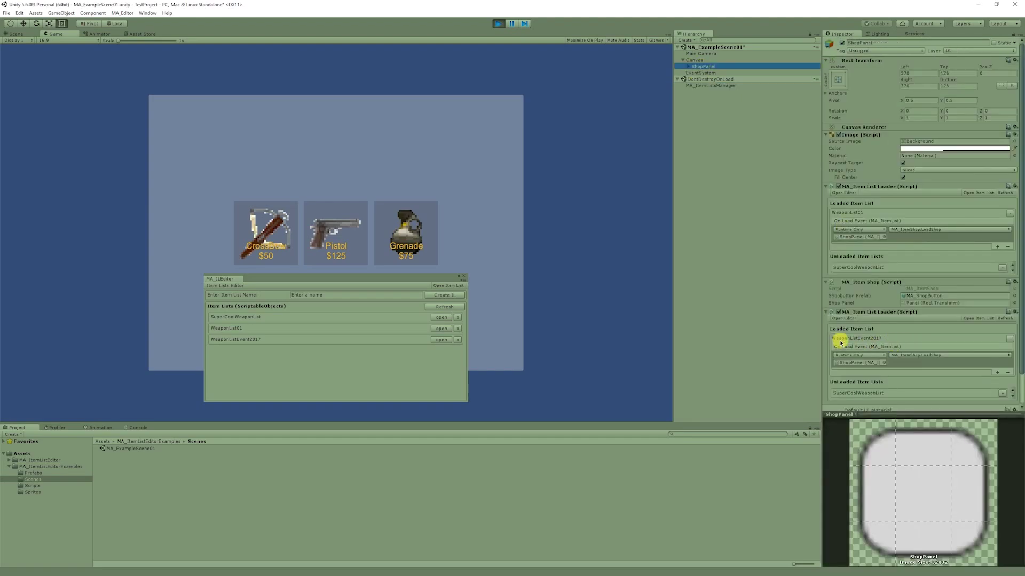
{"action": "left_click", "coordinate": [715, 86]}
- Load WeaponListEvent2017 on the manager and replay, showing SuperSpecial Crossbow at $10000, then stop
{"action": "left_click", "coordinate": [499, 25]}
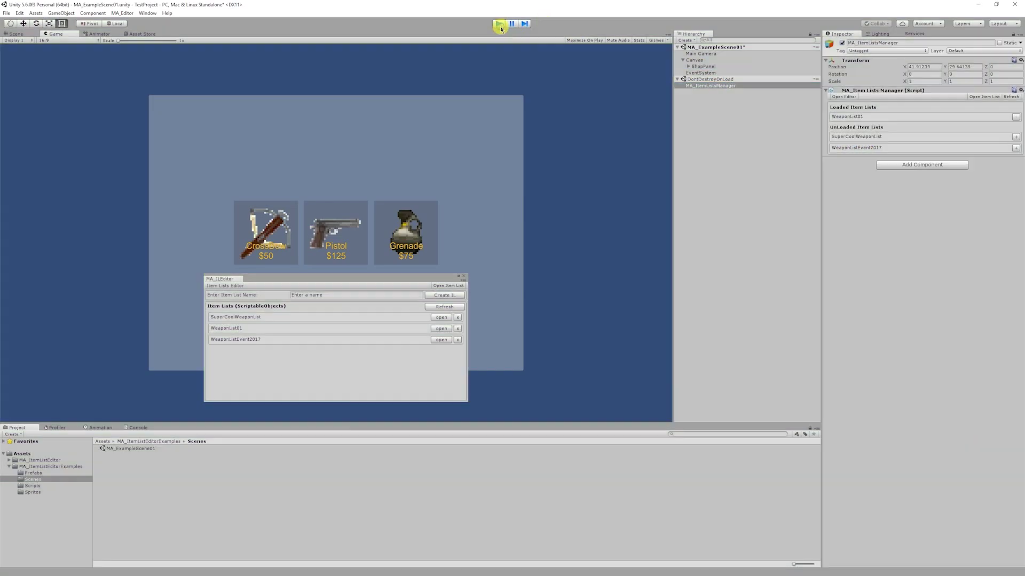
{"action": "left_click", "coordinate": [1016, 148]}
{"action": "left_click", "coordinate": [498, 24]}
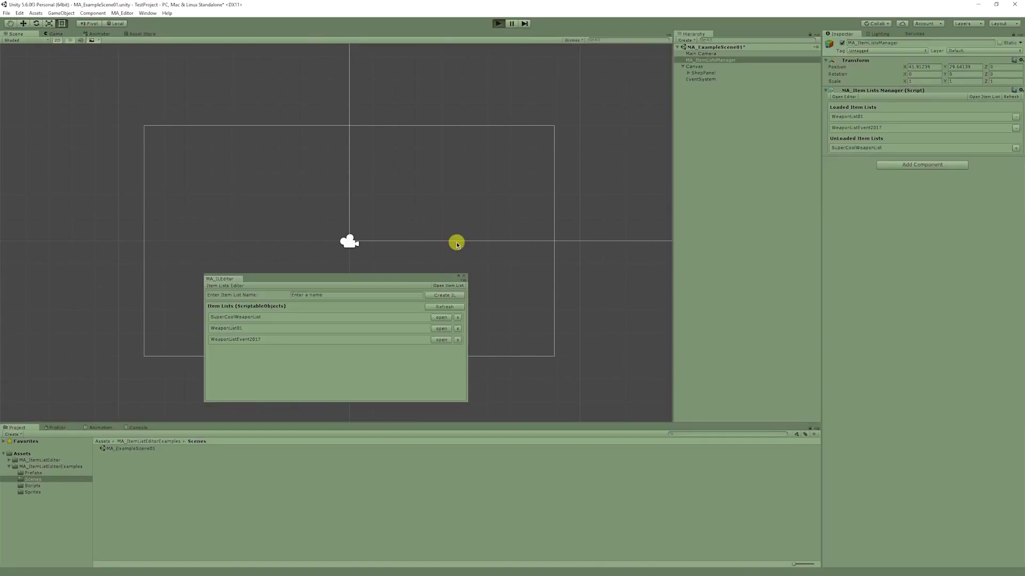
{"action": "left_click", "coordinate": [441, 340]}
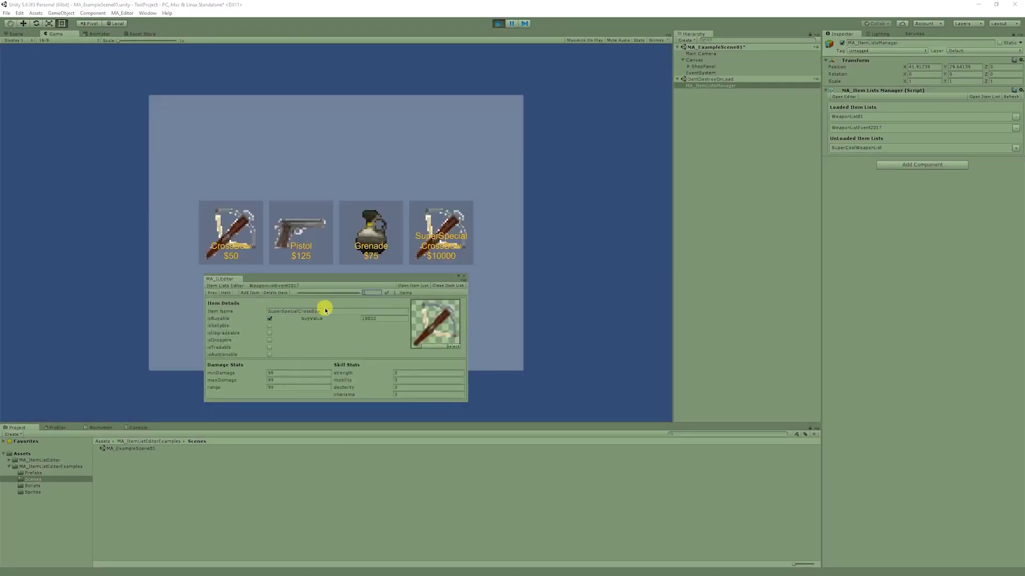
{"action": "left_click", "coordinate": [451, 287]}
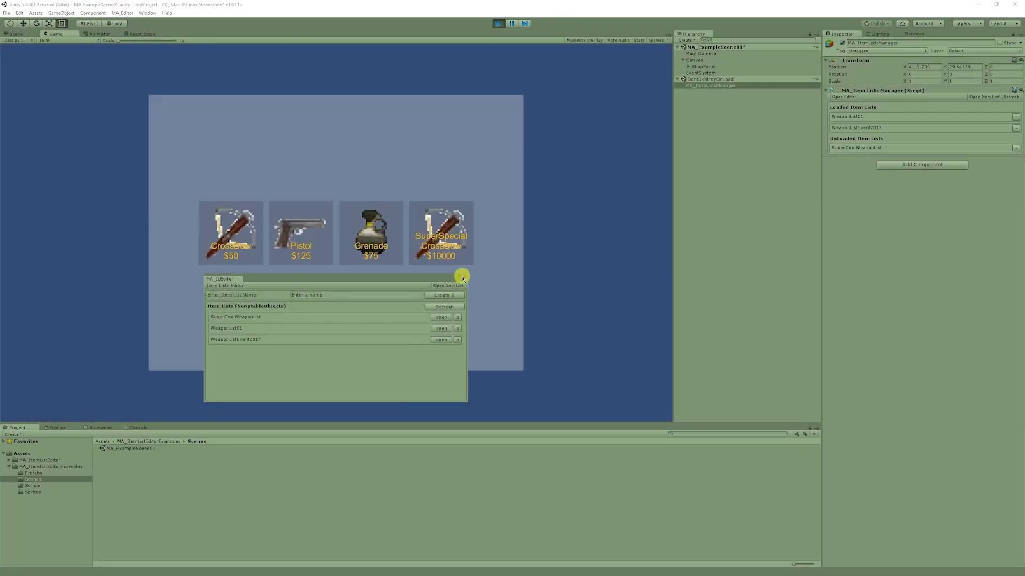
{"action": "left_click", "coordinate": [463, 276]}
{"action": "left_click", "coordinate": [499, 23]}
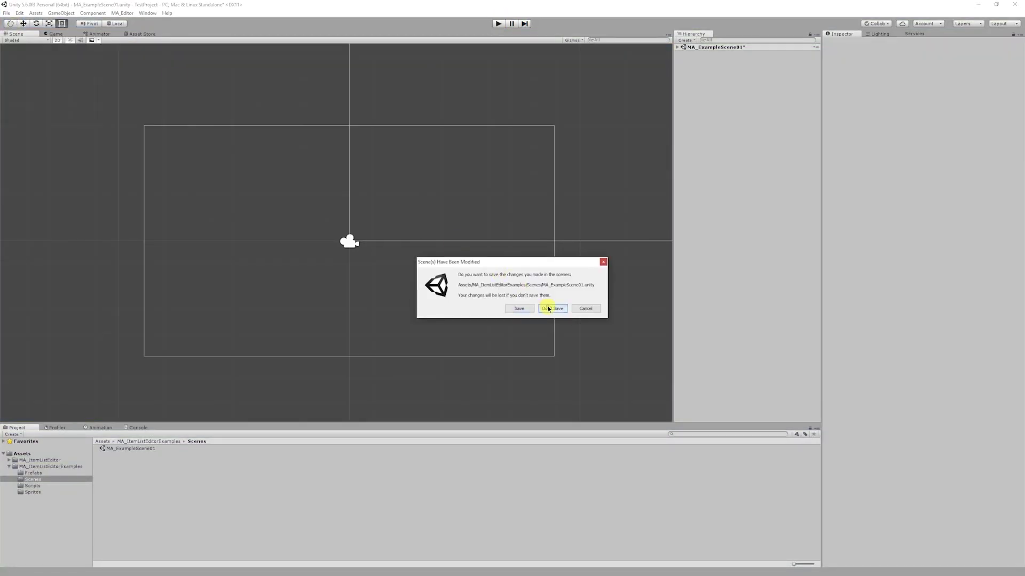
- Discard example scene changes and create an empty object with the MA_Item Lists Manager component
{"action": "left_click", "coordinate": [555, 308]}
{"action": "right_click", "coordinate": [716, 92]}
{"action": "left_click", "coordinate": [759, 143]}
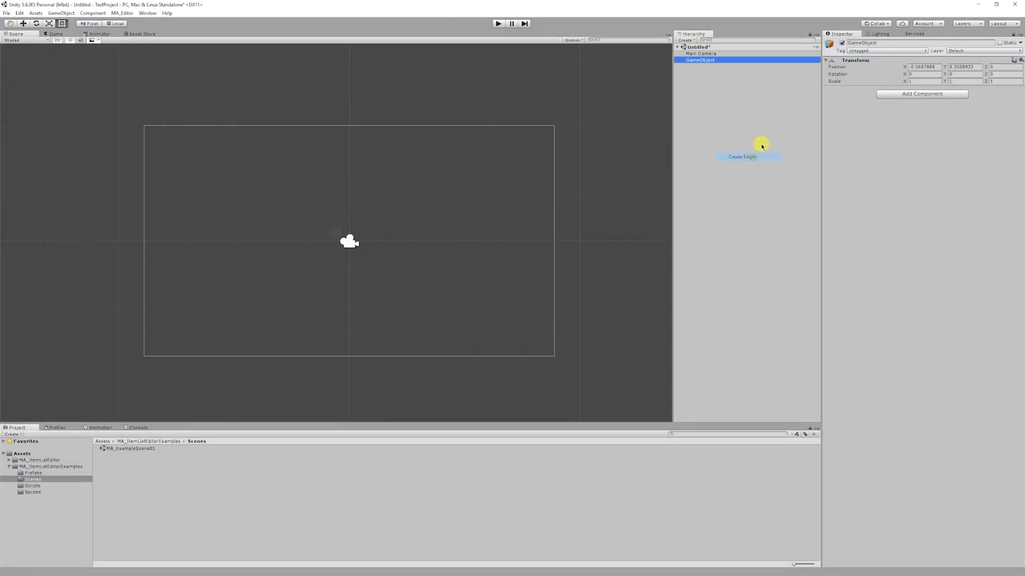
{"action": "left_click", "coordinate": [888, 85]}
{"action": "left_click", "coordinate": [898, 131]}
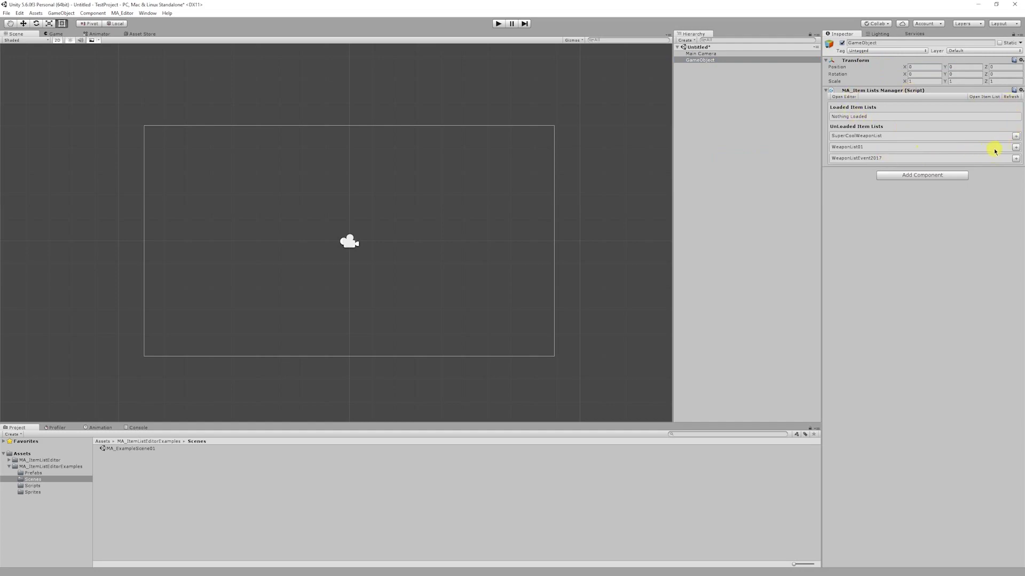
- Load WeaponList01, SuperCoolWeaponList and WeaponListEvent2017, and rename the object Manager
{"action": "left_click", "coordinate": [1014, 147]}
{"action": "left_click", "coordinate": [1014, 138]}
{"action": "left_click", "coordinate": [1014, 148]}
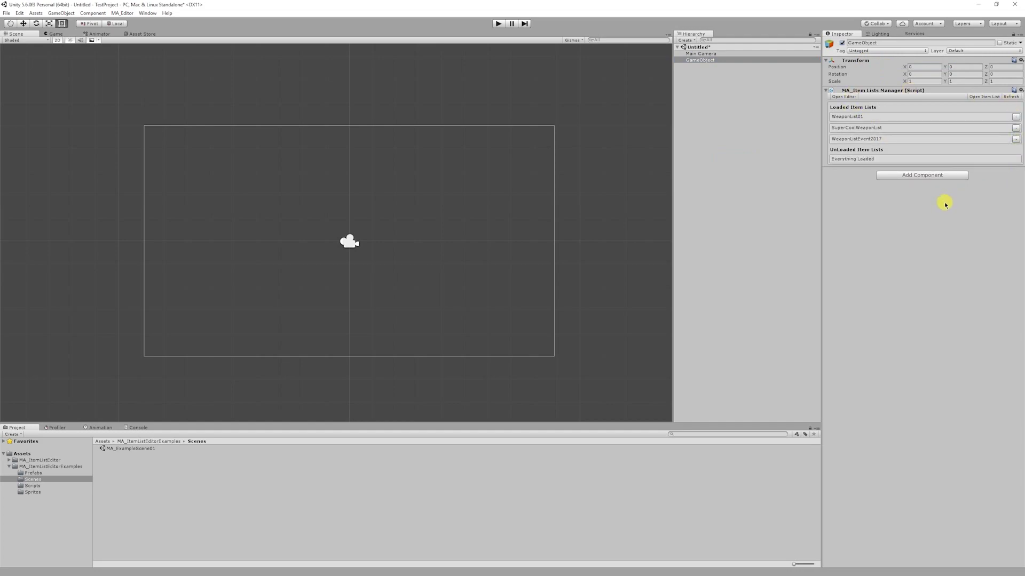
{"action": "left_click", "coordinate": [860, 43]}
{"action": "type", "text": "Manager"}
- Add a UI Panel with its Canvas and strip its Image and Canvas Renderer components
{"action": "left_click", "coordinate": [711, 80]}
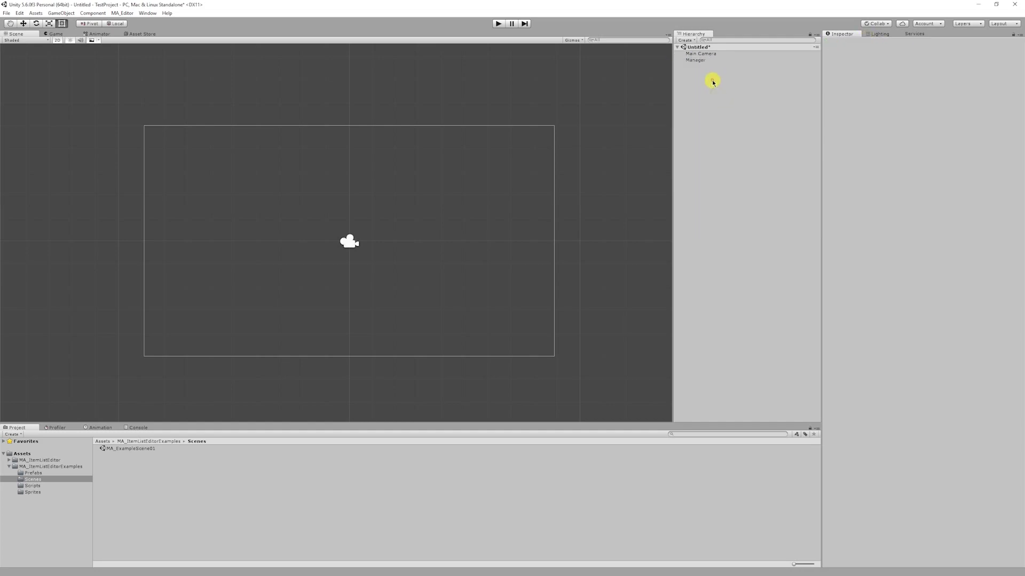
{"action": "right_click", "coordinate": [711, 80]}
{"action": "mouse_move", "coordinate": [736, 199]}
{"action": "left_click", "coordinate": [814, 288]}
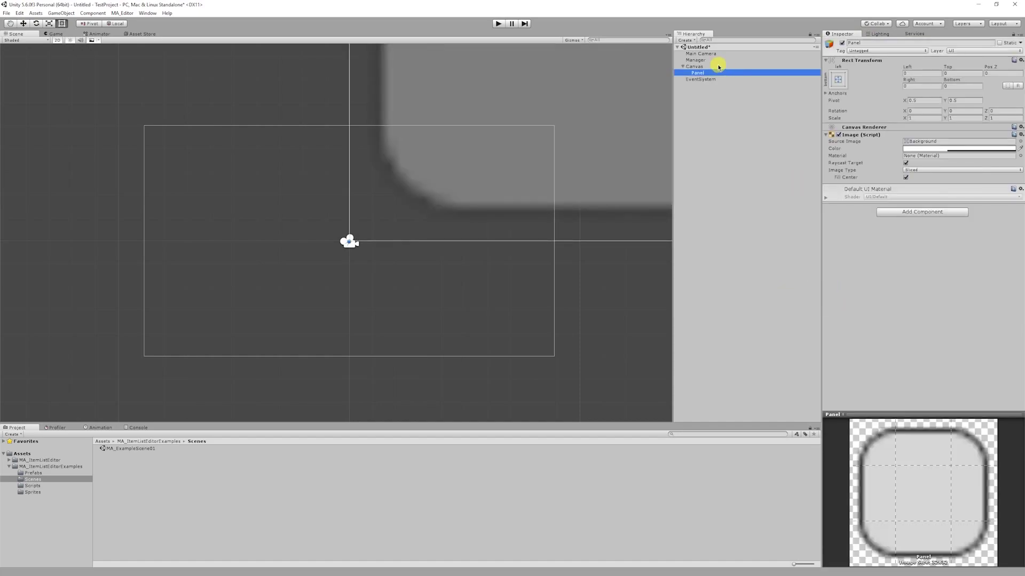
{"action": "left_click", "coordinate": [1020, 127]}
{"action": "left_click", "coordinate": [1008, 169]}
{"action": "key", "text": "Return"}
{"action": "left_click", "coordinate": [1020, 134]}
{"action": "left_click", "coordinate": [996, 160]}
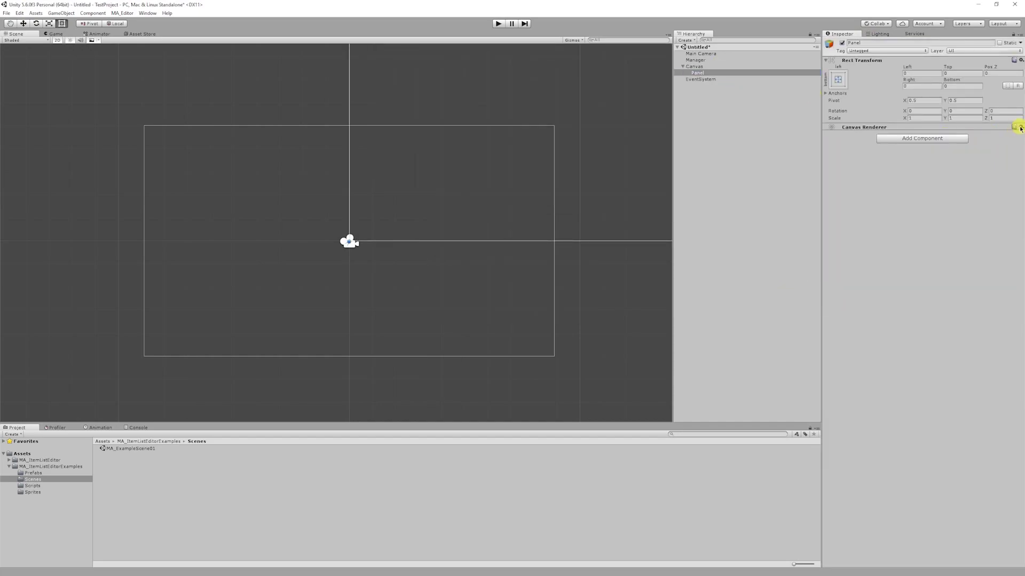
{"action": "left_click", "coordinate": [1021, 128]}
{"action": "left_click", "coordinate": [992, 153]}
- Rename the panel Shop and give it an MA_Item List Loader loading WeaponList01
{"action": "left_click", "coordinate": [876, 42]}
{"action": "type", "text": "Shop"}
{"action": "left_click", "coordinate": [882, 133]}
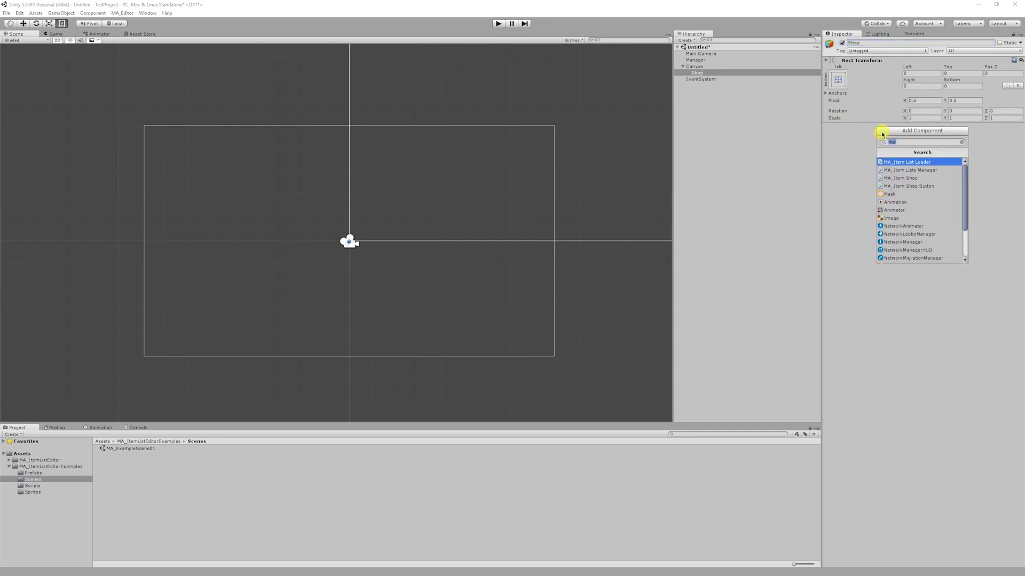
{"action": "key", "text": "Down"}
{"action": "key", "text": "Down"}
{"action": "key", "text": "Up"}
{"action": "key", "text": "Up"}
{"action": "key", "text": "Return"}
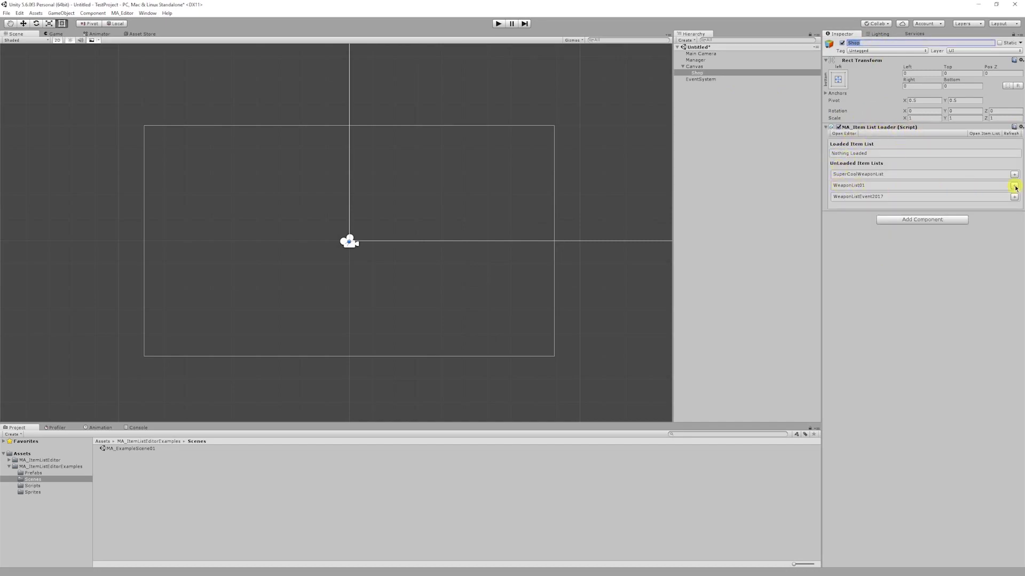
{"action": "left_click", "coordinate": [1014, 186]}
- Add MA_Item Shop and wire the loader's On Load Event to call LoadShop
{"action": "left_click", "coordinate": [1003, 187]}
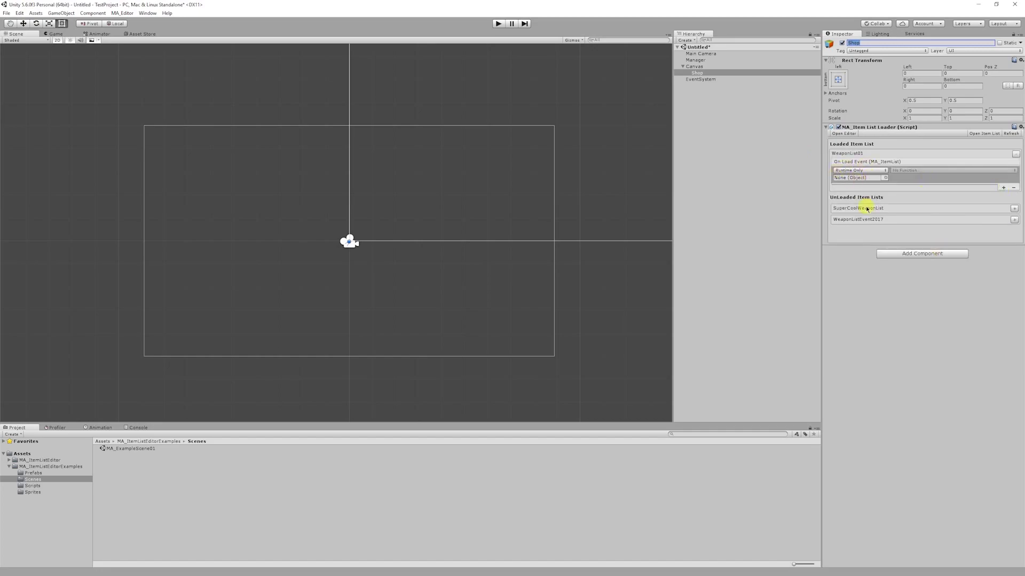
{"action": "left_click", "coordinate": [910, 254]}
{"action": "left_click", "coordinate": [904, 302]}
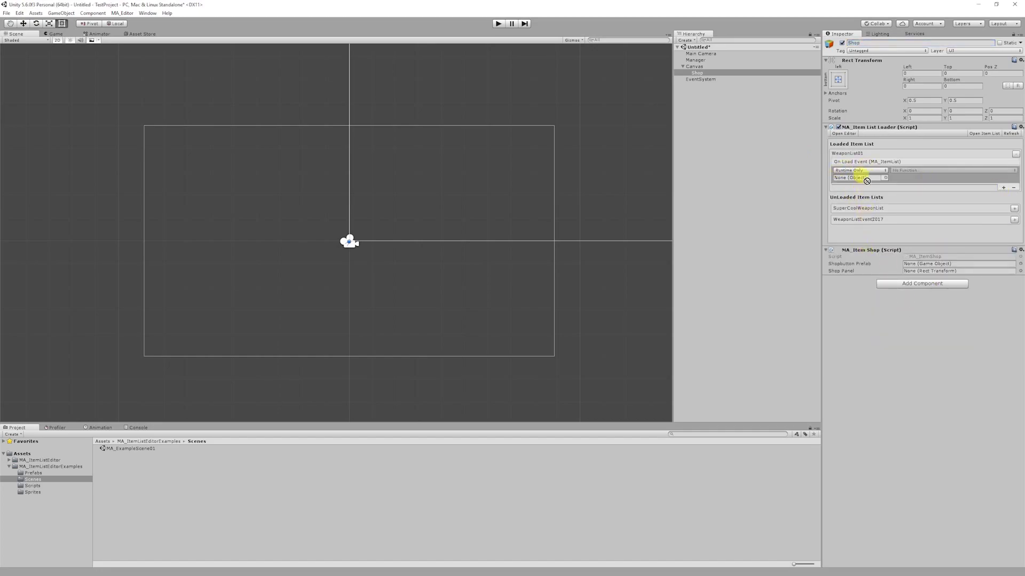
{"action": "left_click_drag", "start_coordinate": [866, 247], "coordinate": [860, 178]}
{"action": "left_click", "coordinate": [908, 171]}
{"action": "mouse_move", "coordinate": [919, 217]}
{"action": "left_click", "coordinate": [834, 226]}
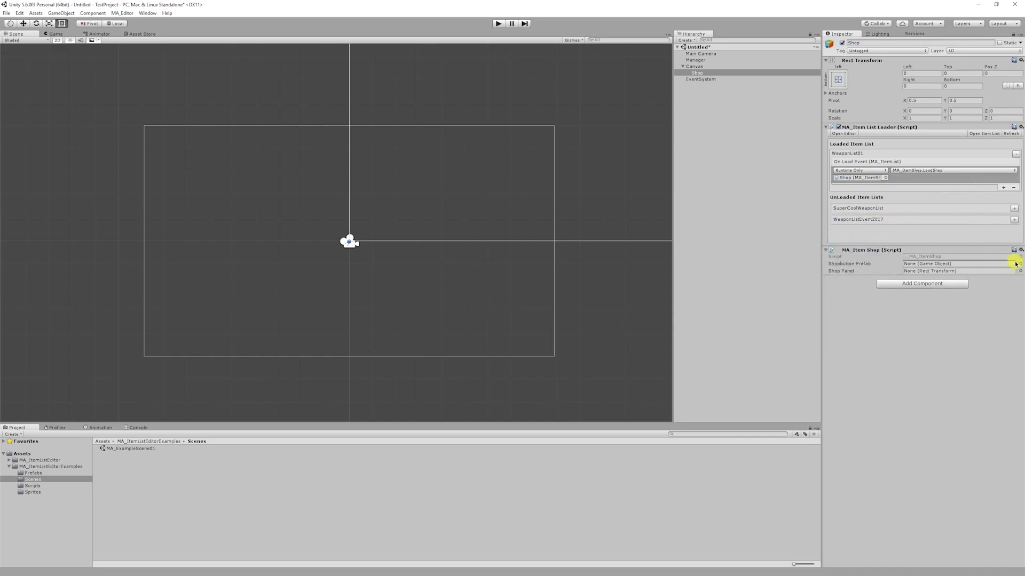
- Set MA_ShopButton as the item shop's button prefab
{"action": "left_click", "coordinate": [1019, 263]}
{"action": "left_click", "coordinate": [531, 107]}
{"action": "left_click", "coordinate": [687, 75]}
- Create a UI Panel under Shop with a Horizontal Layout Group
{"action": "right_click", "coordinate": [702, 74]}
{"action": "mouse_move", "coordinate": [738, 199]}
{"action": "left_click", "coordinate": [796, 278]}
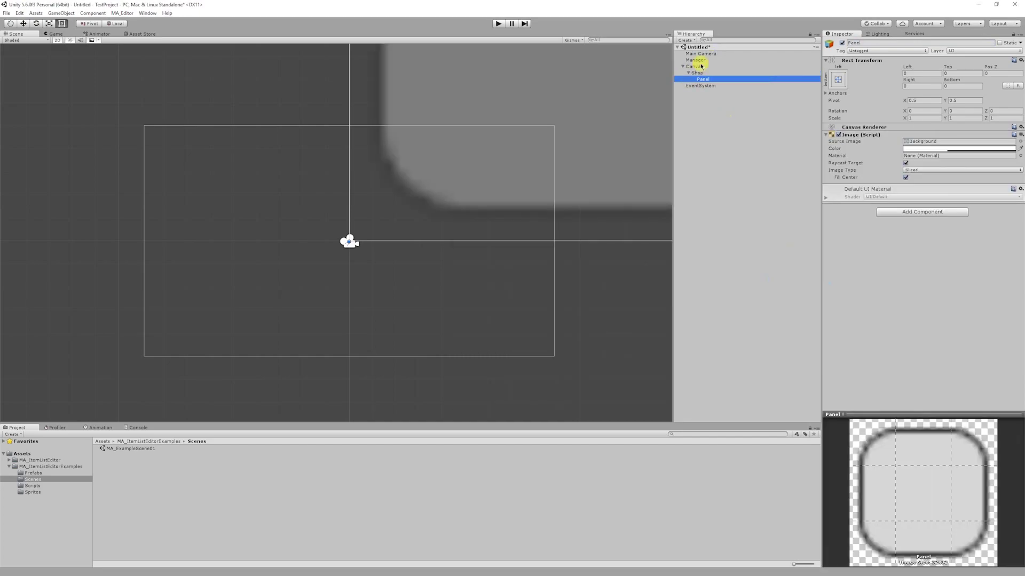
{"action": "left_click", "coordinate": [914, 212]}
{"action": "key", "text": "Return"}
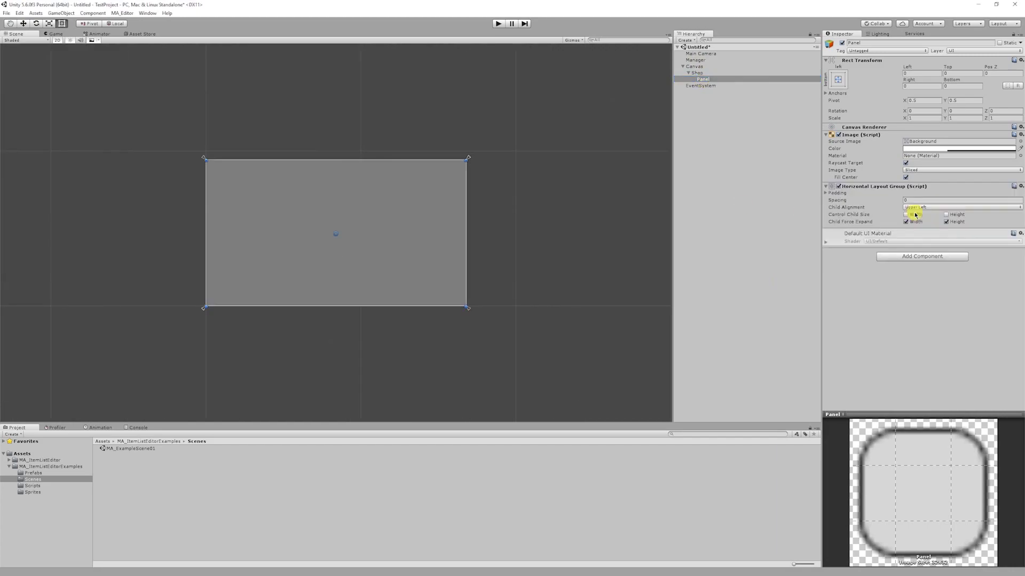
- Set spacing 15, middle-left alignment, no height expansion, then open the MA_ItemShop script
{"action": "left_click", "coordinate": [945, 222]}
{"action": "left_click", "coordinate": [939, 207]}
{"action": "left_click", "coordinate": [918, 241]}
{"action": "left_click", "coordinate": [919, 201]}
{"action": "type", "text": "15"}
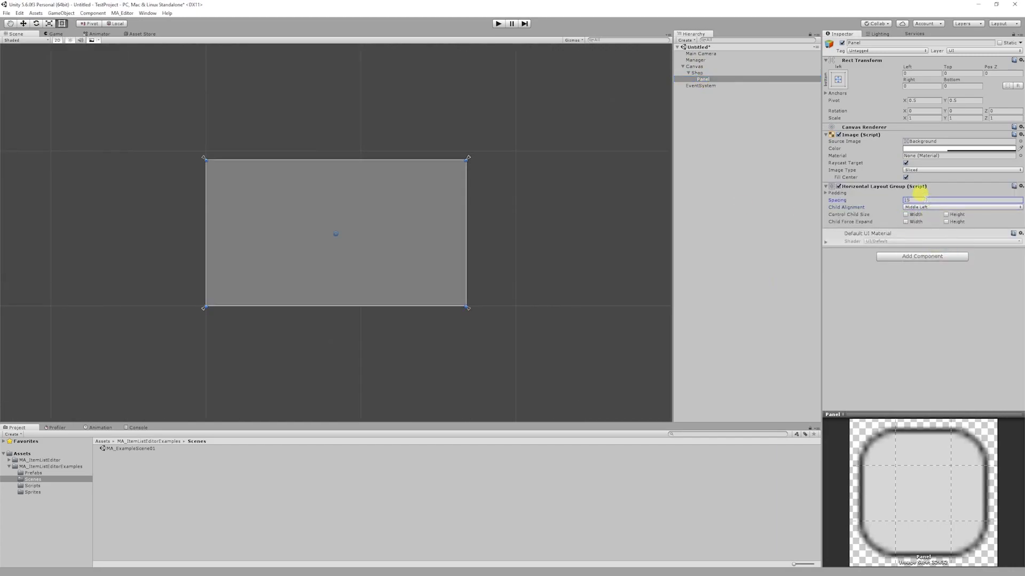
{"action": "left_click", "coordinate": [702, 73]}
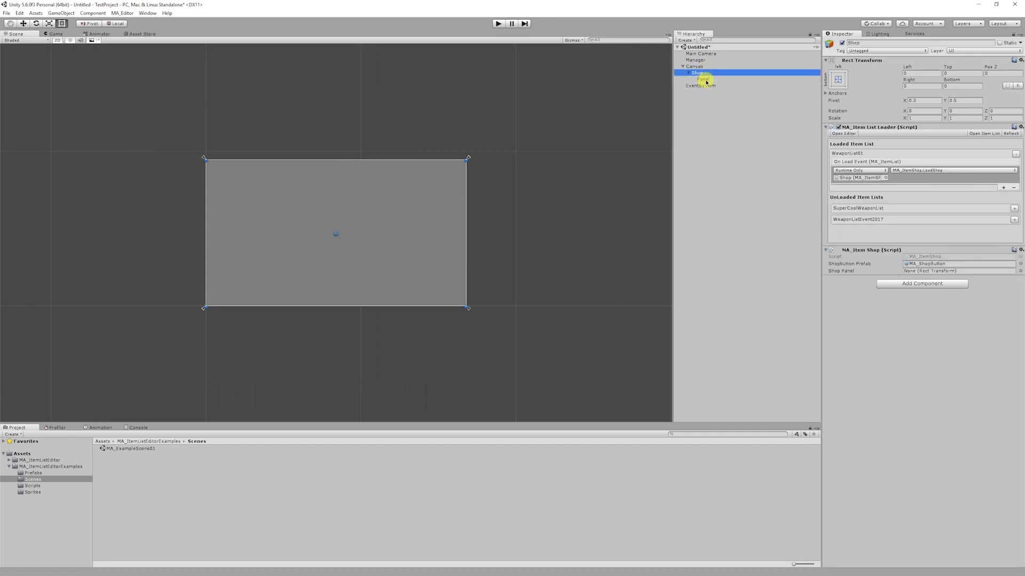
{"action": "double_click", "coordinate": [927, 258]}
- Highlight and review the LoadShop and GenerateShopItems methods in MA_ItemShop.cs
{"action": "left_click_drag", "start_coordinate": [281, 73], "coordinate": [203, 74]}
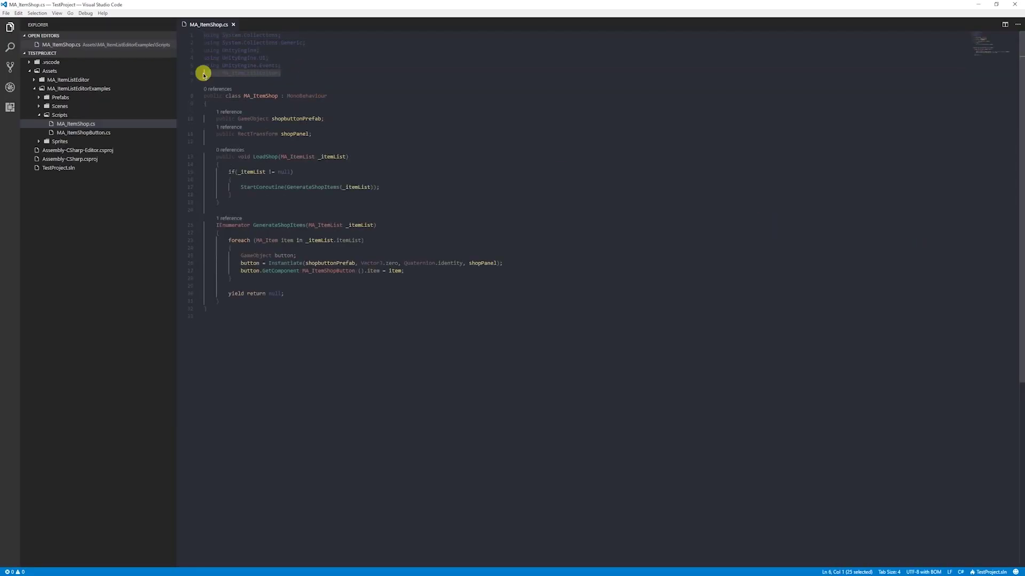
{"action": "mouse_move", "coordinate": [216, 156]}
{"action": "left_mouse_down"}
{"action": "mouse_move", "coordinate": [280, 156]}
{"action": "mouse_move", "coordinate": [355, 200]}
{"action": "left_mouse_up"}
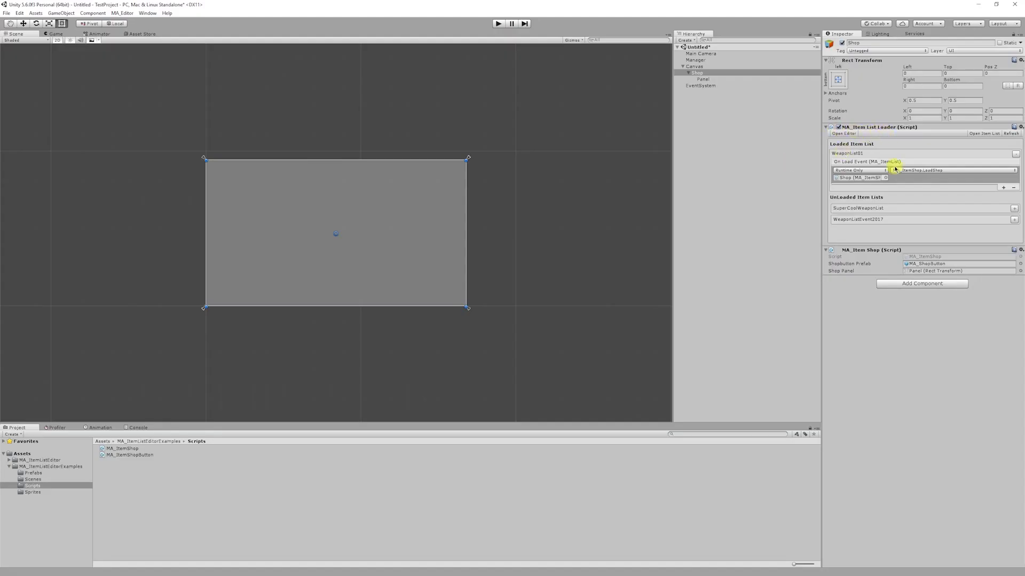
{"action": "left_click", "coordinate": [911, 171]}
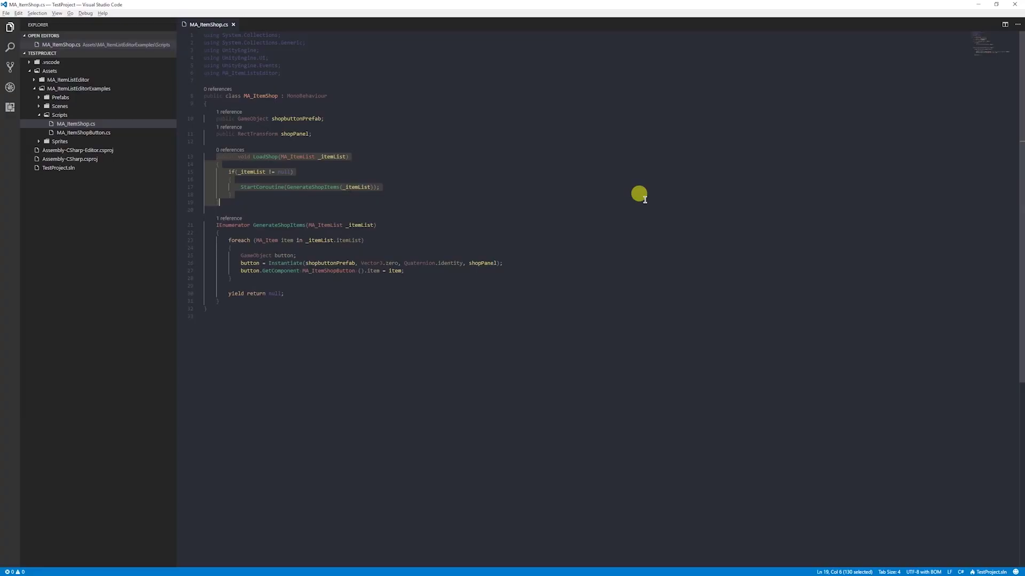
{"action": "left_click", "coordinate": [240, 202]}
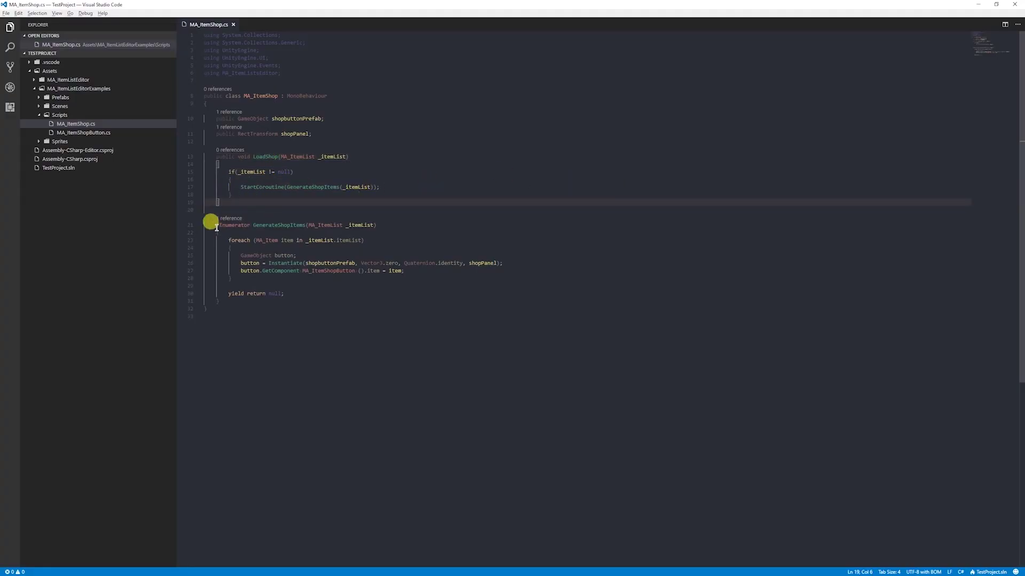
{"action": "left_click_drag", "start_coordinate": [213, 225], "coordinate": [270, 303]}
{"action": "left_click", "coordinate": [229, 258]}
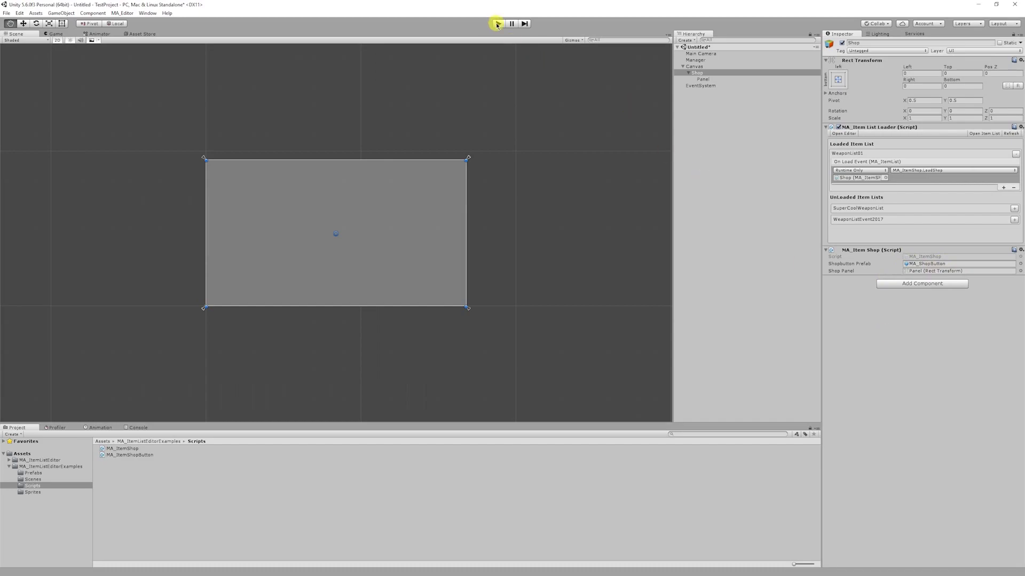
- Test-play the shop, then add a second MA_Item List Loader with a weapon list and On Load Event entry
{"action": "left_click", "coordinate": [497, 24]}
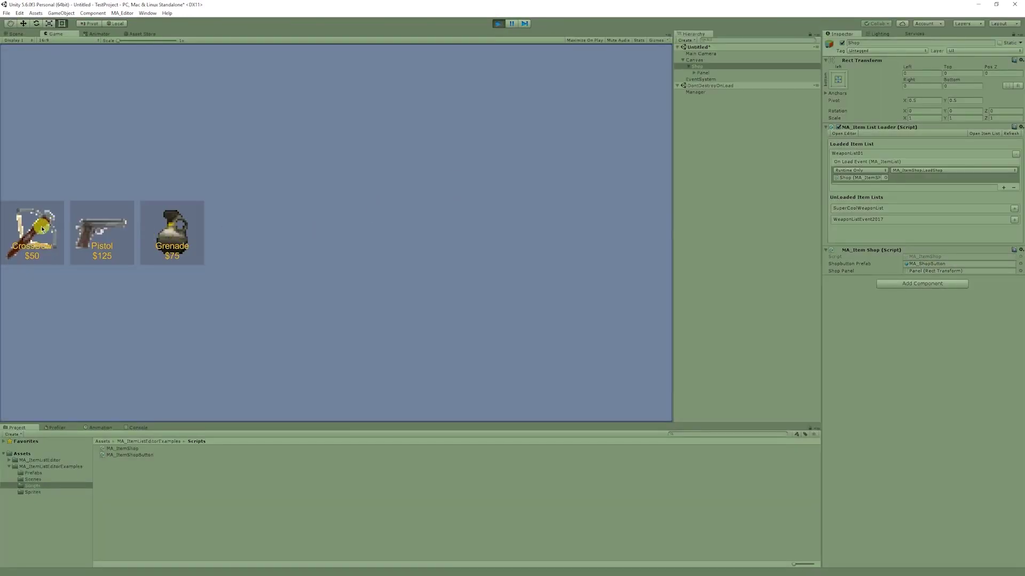
{"action": "left_click", "coordinate": [497, 23]}
{"action": "left_click", "coordinate": [904, 284]}
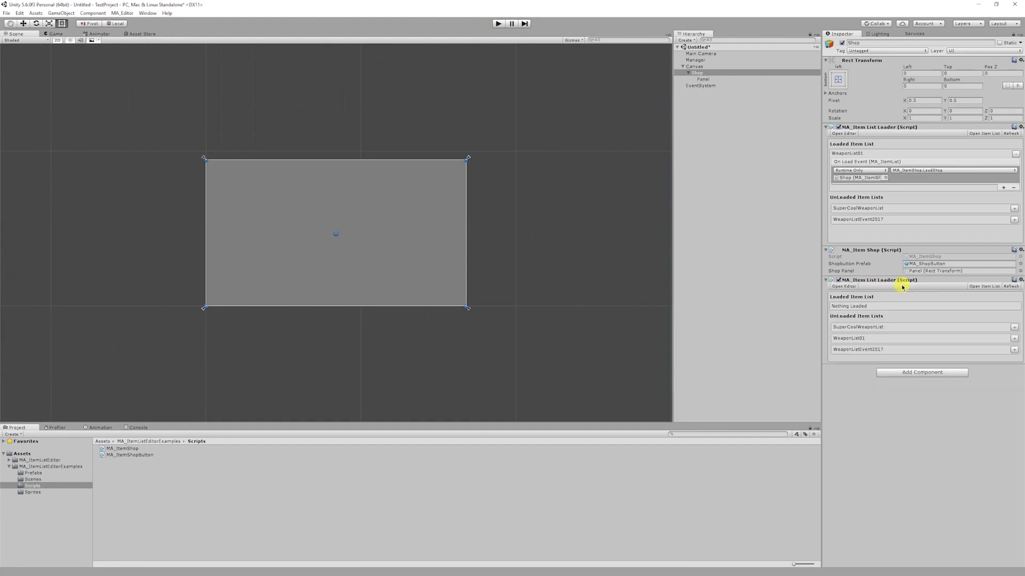
{"action": "key", "text": "Return"}
{"action": "left_click", "coordinate": [1002, 341]}
{"action": "left_click", "coordinate": [952, 323]}
- Add a third MA_Item List Loader to Shop with a weapon list and its On Load Event calling LoadShop
{"action": "left_click", "coordinate": [921, 407]}
{"action": "key", "text": "Return"}
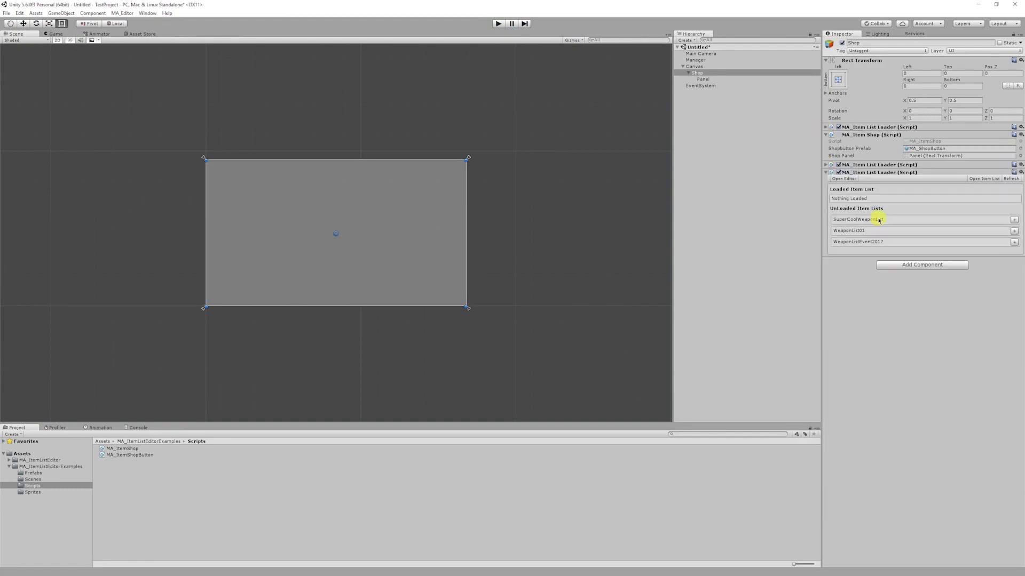
{"action": "left_click", "coordinate": [875, 127]}
{"action": "left_click", "coordinate": [861, 164]}
{"action": "left_click", "coordinate": [952, 215]}
{"action": "left_click", "coordinate": [893, 217]}
- Play-test all loaders, then unload WeaponList01 and WeaponListEvent2017 from the Manager
{"action": "key", "text": "ctrl+p"}
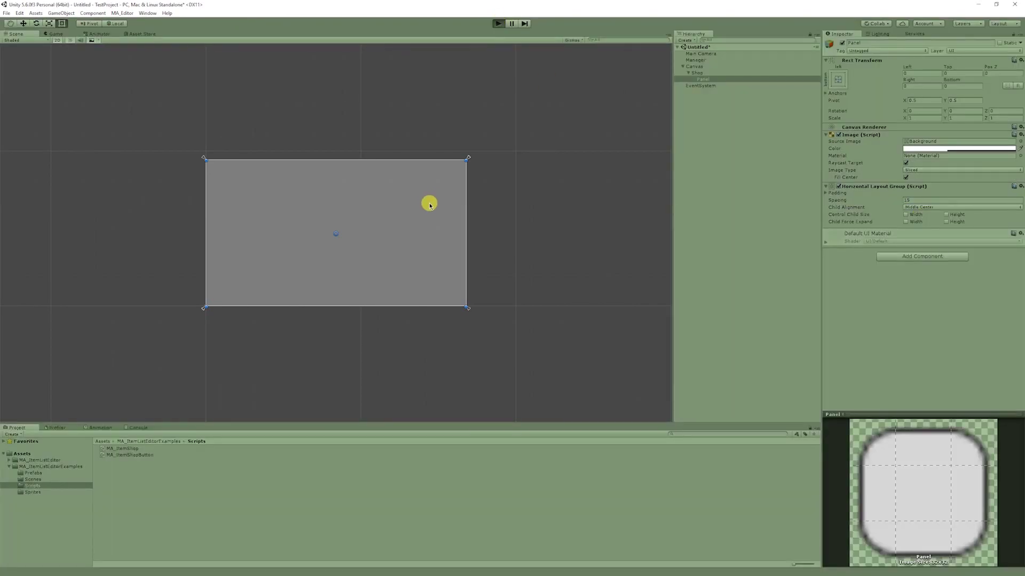
{"action": "left_click", "coordinate": [498, 23]}
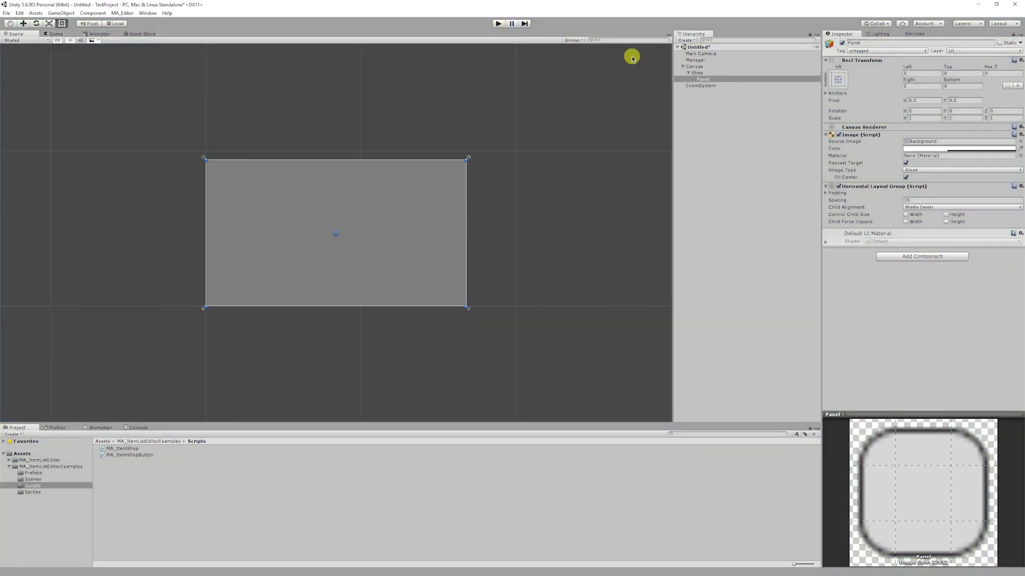
{"action": "left_click", "coordinate": [695, 60]}
{"action": "left_click", "coordinate": [1015, 116]}
{"action": "left_click", "coordinate": [1015, 127]}
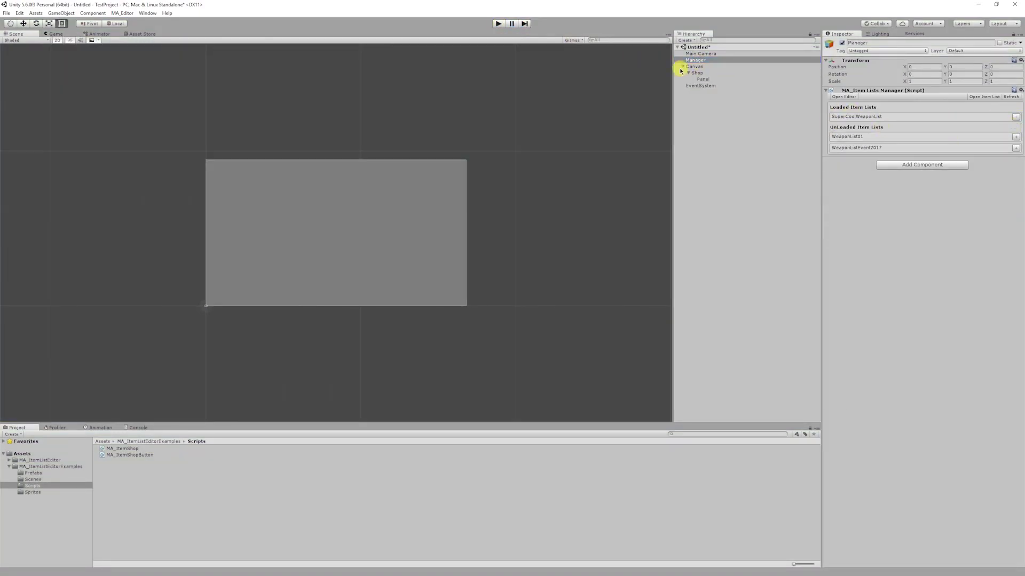